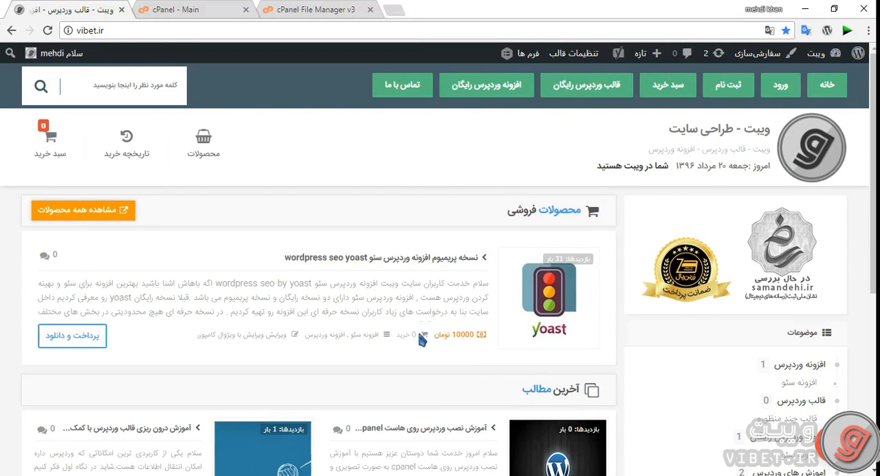
Open the vibet.ir tutorial on installing WordPress on a cPanel host and follow its link to the Persian WordPress download page
{"action": "scroll", "coordinate": [430, 342], "scroll_direction": "down", "scroll_amount": 3}
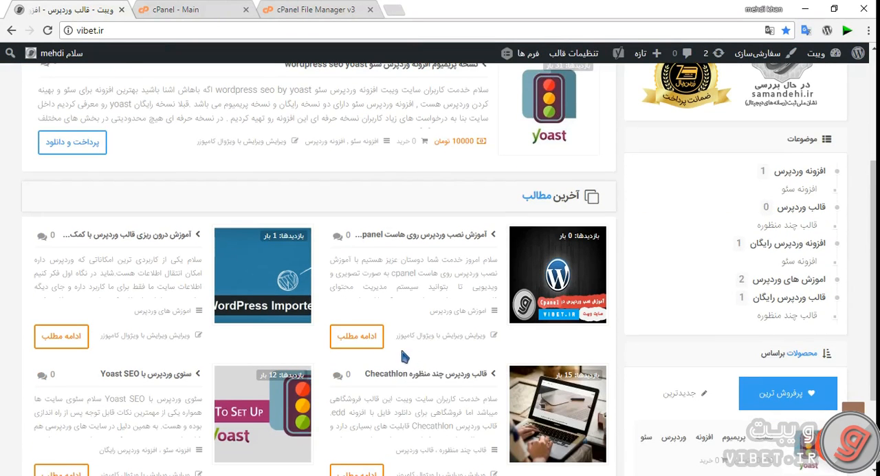
{"action": "left_click", "coordinate": [357, 336]}
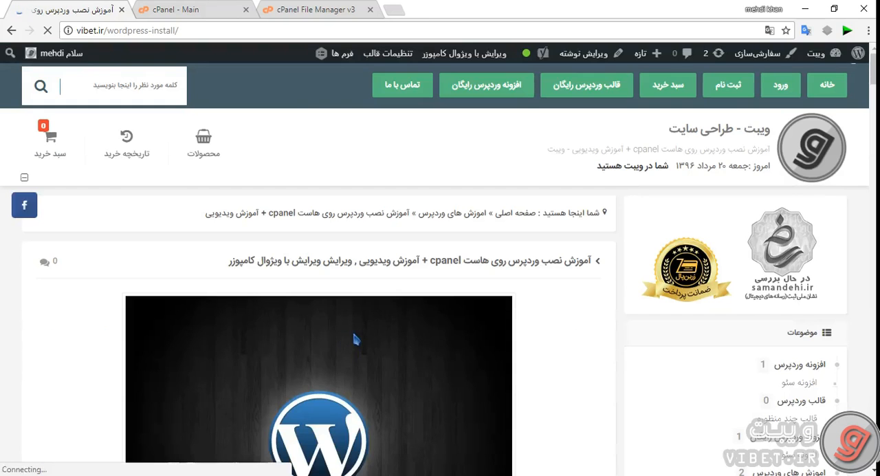
{"action": "scroll", "coordinate": [348, 331], "scroll_direction": "down", "scroll_amount": 4}
{"action": "scroll", "coordinate": [348, 322], "scroll_direction": "down", "scroll_amount": 2}
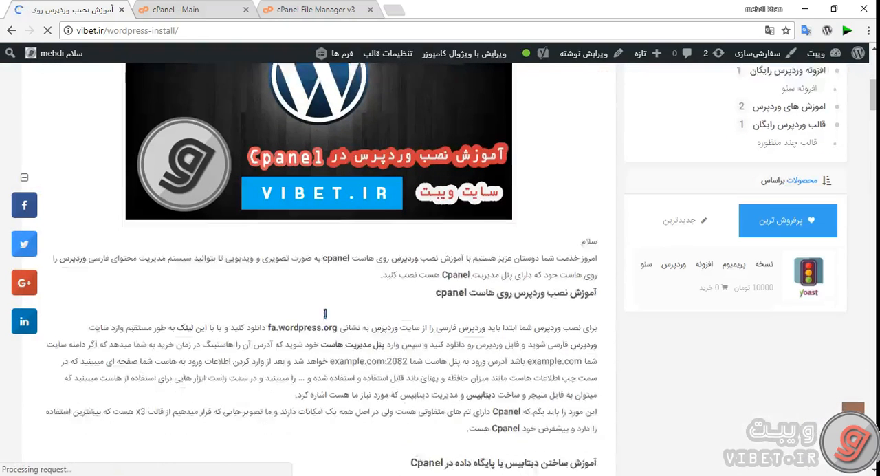
{"action": "scroll", "coordinate": [224, 328], "scroll_direction": "down", "scroll_amount": 1}
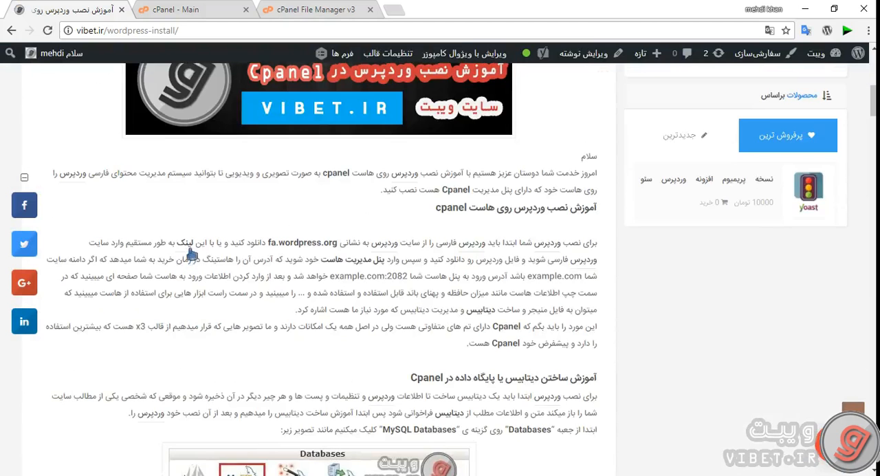
{"action": "left_click", "coordinate": [184, 242]}
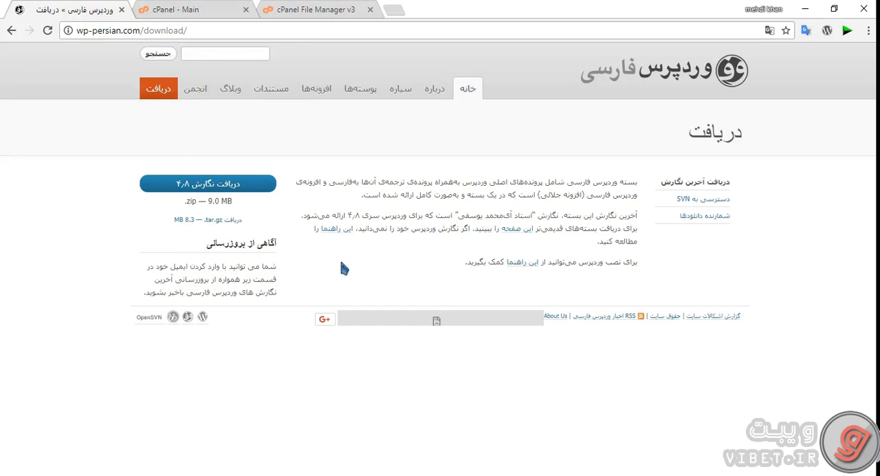
Close the download page and extract wordpress-4.8-fa_IR.zip into /public_html/tset in the cPanel File Manager
{"action": "left_click", "coordinate": [122, 10]}
{"action": "key", "text": "ctrl+Tab"}
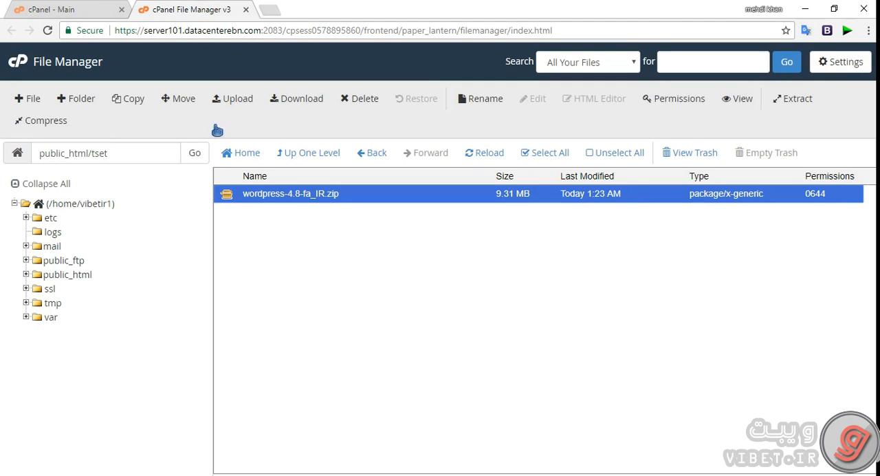
{"action": "left_click", "coordinate": [251, 196]}
{"action": "left_click", "coordinate": [352, 287]}
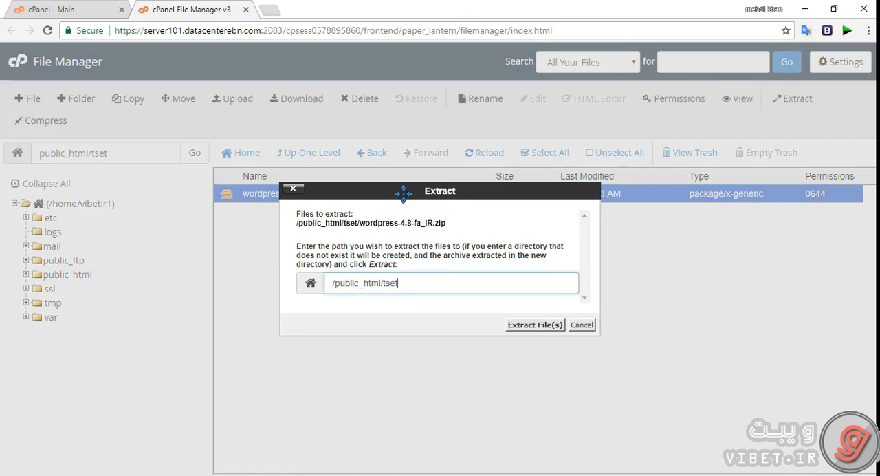
{"action": "left_click", "coordinate": [529, 324]}
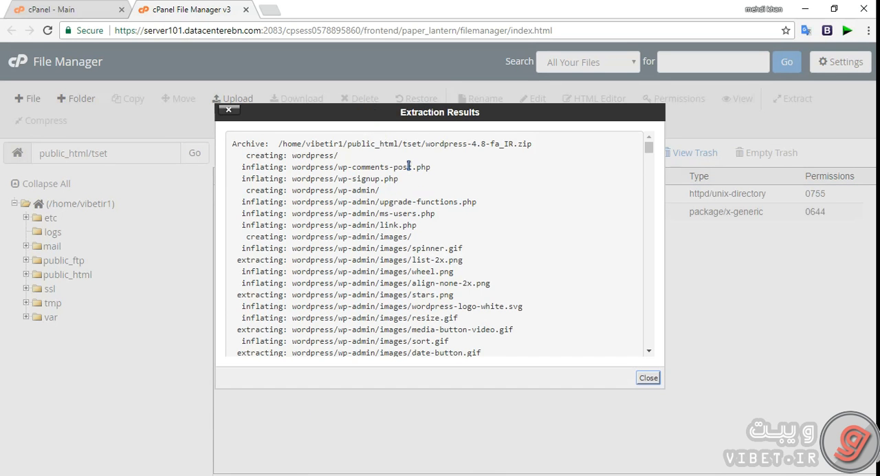
{"action": "left_click", "coordinate": [649, 377]}
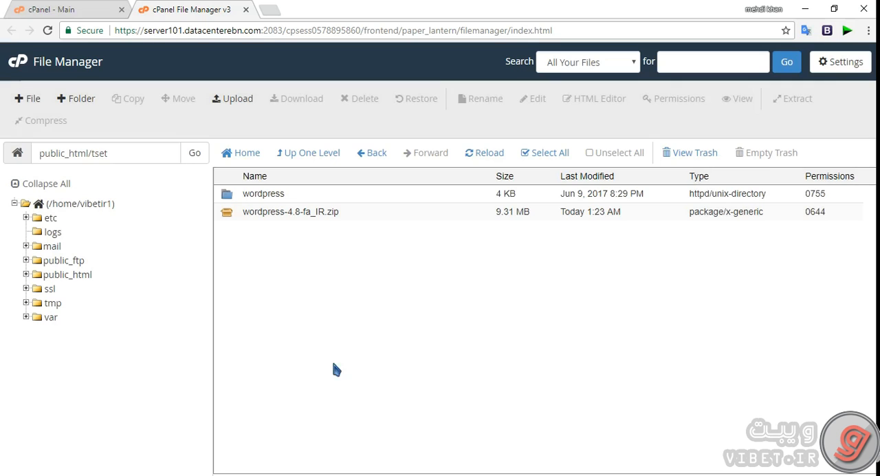
Open the extracted wordpress folder inside public_html/tset and look through its files
{"action": "left_click", "coordinate": [249, 195]}
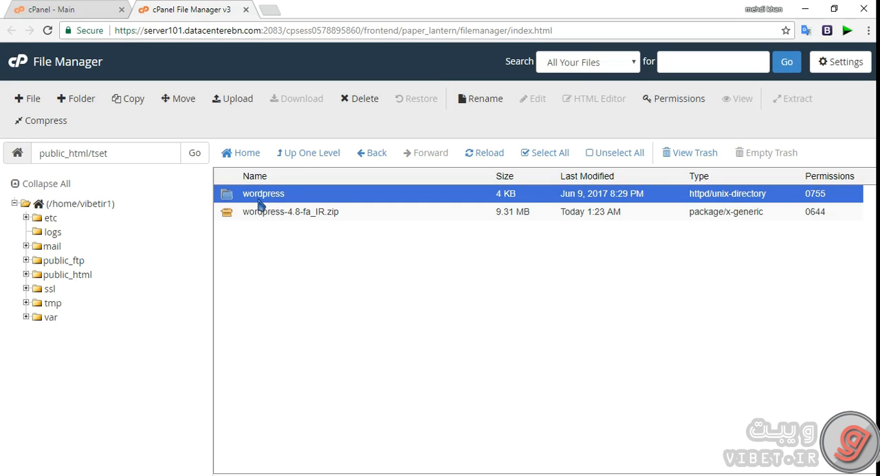
{"action": "double_click", "coordinate": [236, 198]}
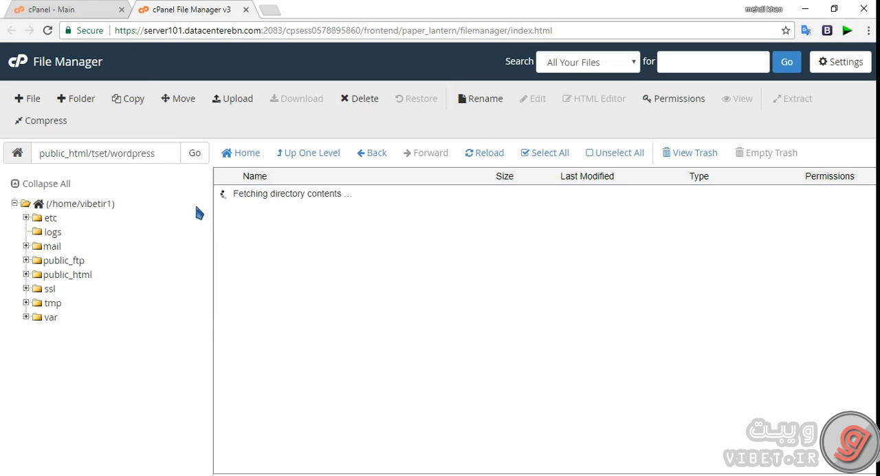
{"action": "scroll", "coordinate": [308, 215], "scroll_direction": "down", "scroll_amount": 1}
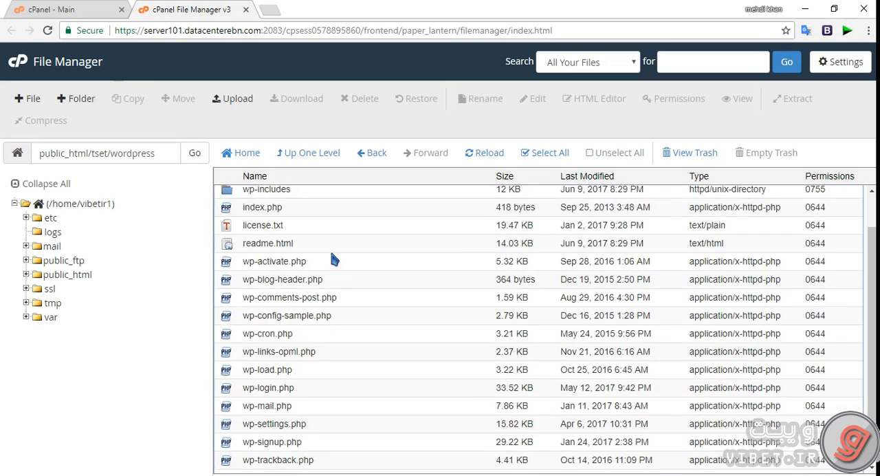
{"action": "scroll", "coordinate": [350, 251], "scroll_direction": "up", "scroll_amount": 1}
{"action": "left_click", "coordinate": [328, 250]}
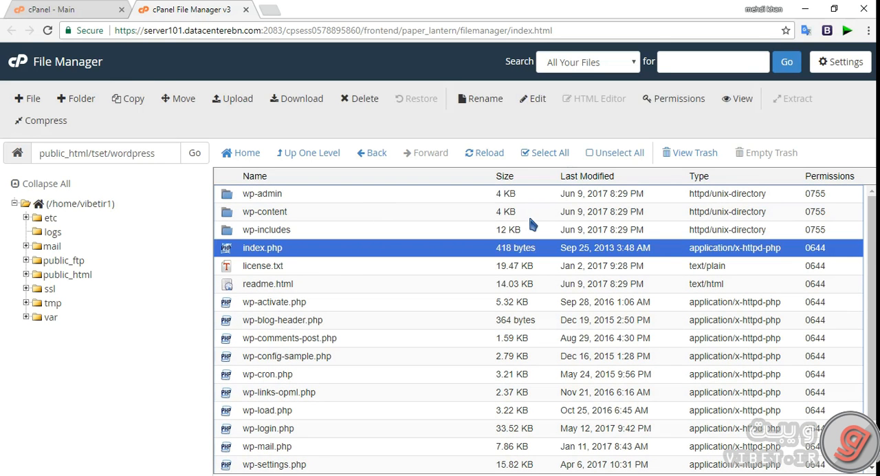
Move all files and folders from the wordpress folder to /public_html/tset
{"action": "left_click", "coordinate": [540, 152]}
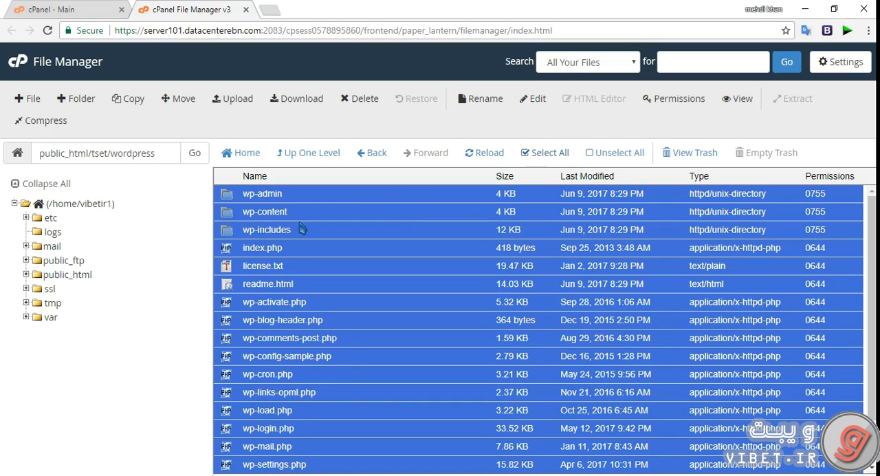
{"action": "left_click", "coordinate": [179, 98]}
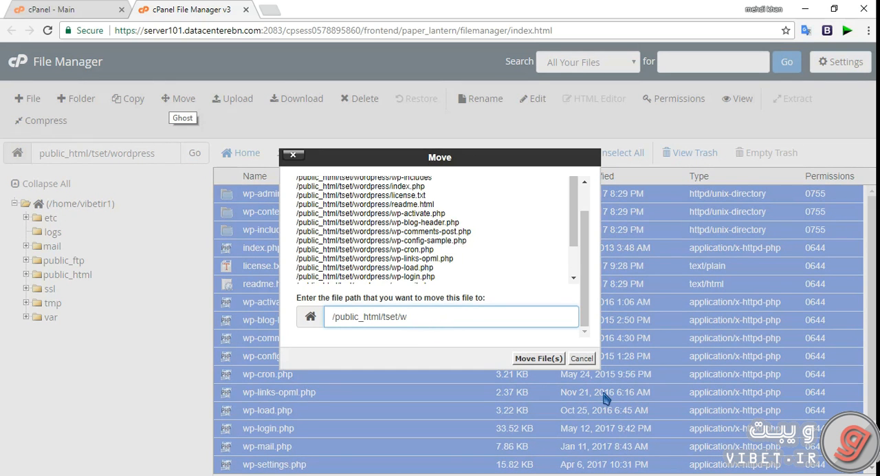
{"action": "key", "text": "BackSpace"}
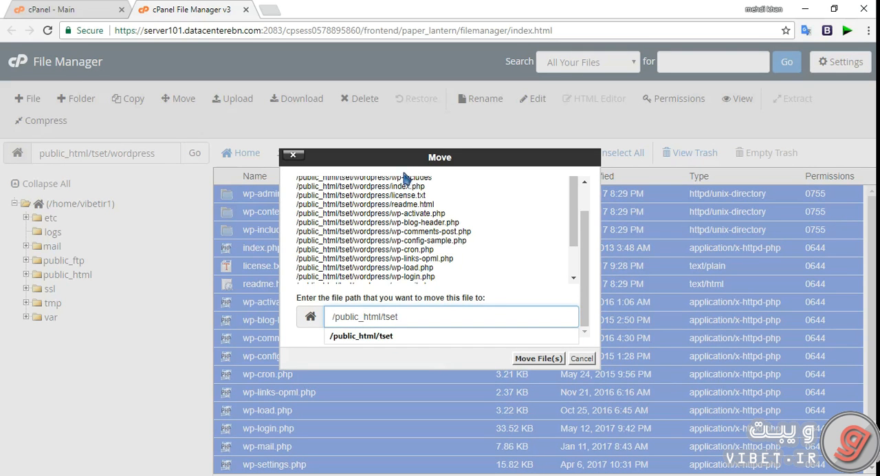
{"action": "left_click_drag", "start_coordinate": [382, 312], "coordinate": [419, 312]}
{"action": "left_click", "coordinate": [419, 313]}
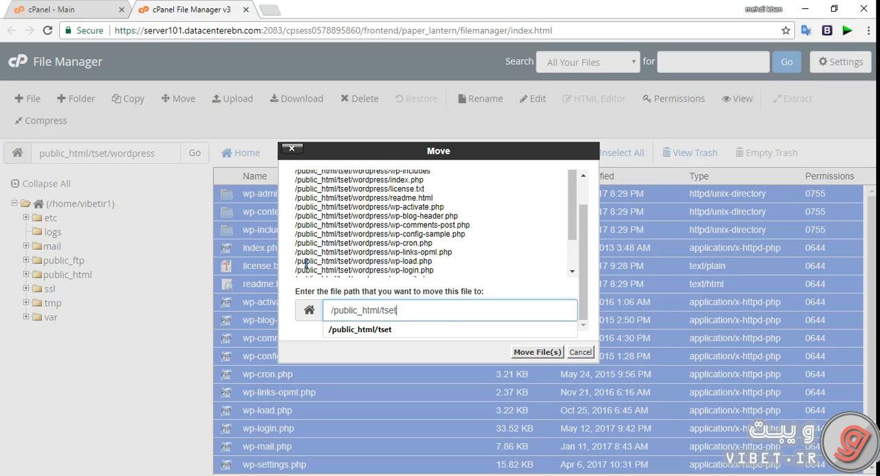
{"action": "left_click_drag", "start_coordinate": [405, 309], "coordinate": [382, 311]}
{"action": "left_click", "coordinate": [406, 317]}
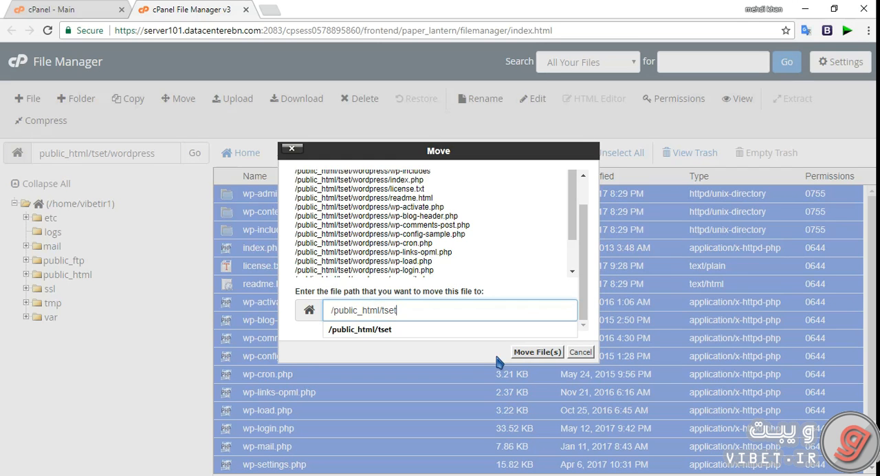
{"action": "triple_click", "coordinate": [405, 311]}
{"action": "double_click", "coordinate": [405, 311]}
{"action": "key", "text": "BackSpace"}
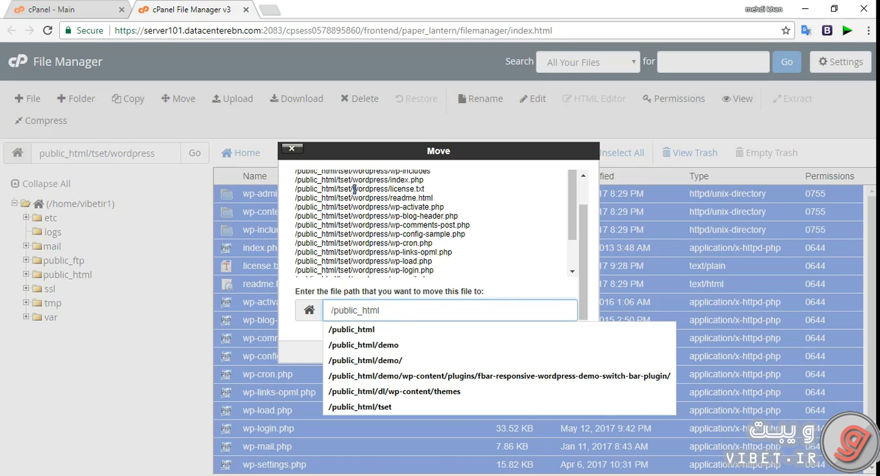
{"action": "left_click_drag", "start_coordinate": [354, 143], "coordinate": [352, 132]}
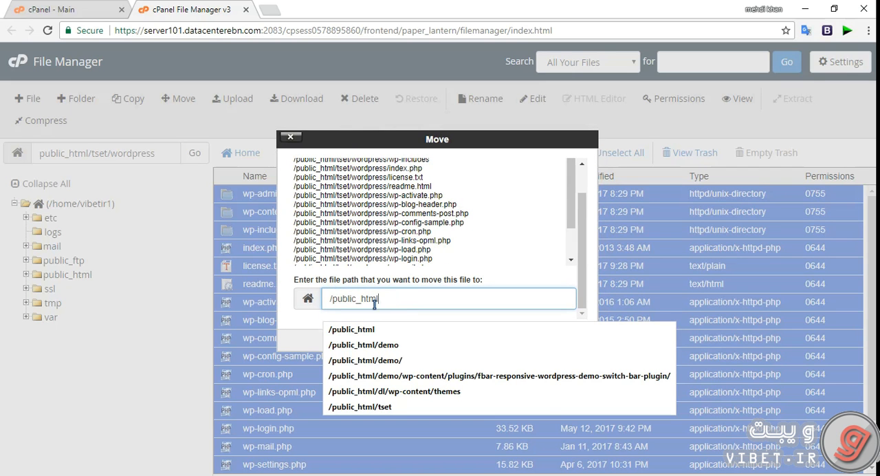
{"action": "left_click", "coordinate": [405, 298]}
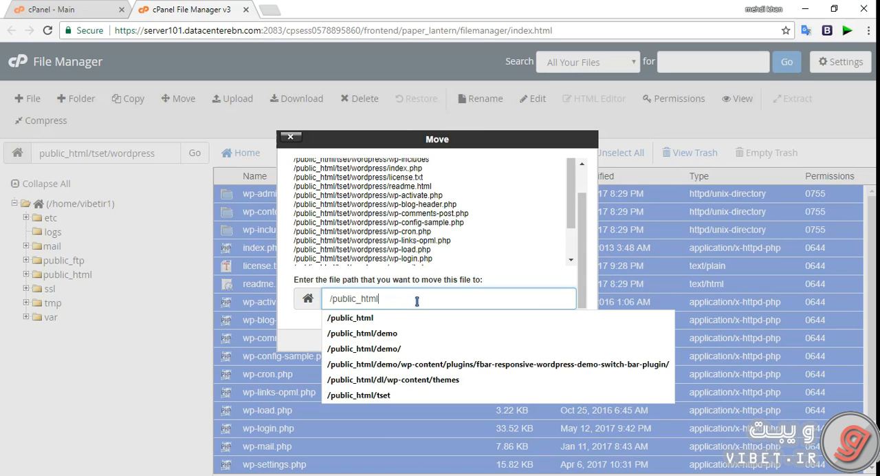
{"action": "left_click", "coordinate": [415, 301]}
{"action": "left_click", "coordinate": [521, 340]}
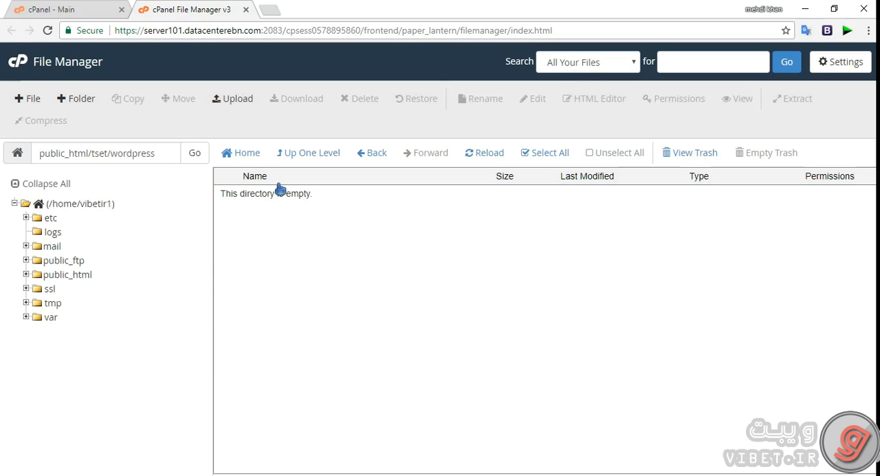
Return to the public_html/tset folder and check the moved WordPress files and the leftover wordpress folder
{"action": "left_click", "coordinate": [367, 154]}
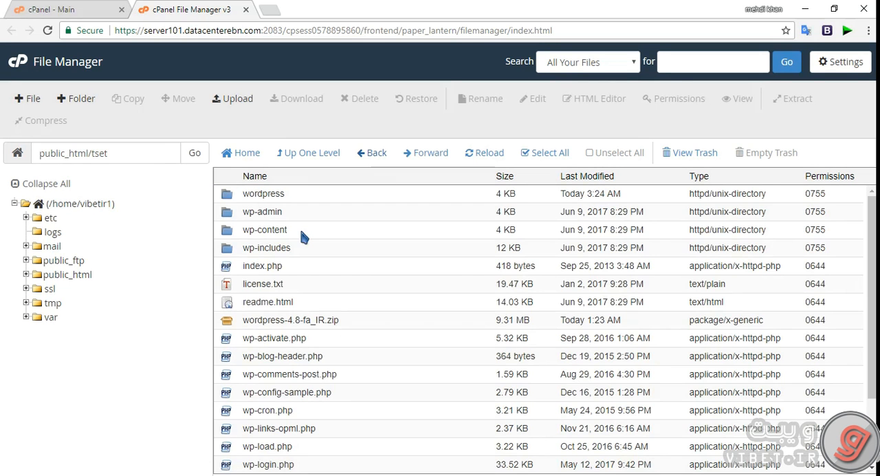
{"action": "scroll", "coordinate": [302, 245], "scroll_direction": "down", "scroll_amount": 2}
{"action": "scroll", "coordinate": [306, 251], "scroll_direction": "up", "scroll_amount": 2}
{"action": "left_click", "coordinate": [236, 193]}
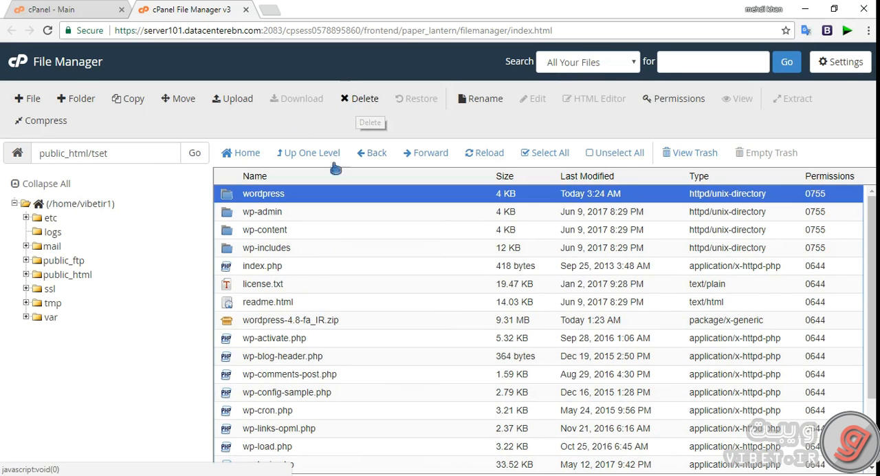
{"action": "scroll", "coordinate": [330, 280], "scroll_direction": "down", "scroll_amount": 2}
{"action": "left_click", "coordinate": [304, 284]}
{"action": "scroll", "coordinate": [304, 286], "scroll_direction": "up", "scroll_amount": 2}
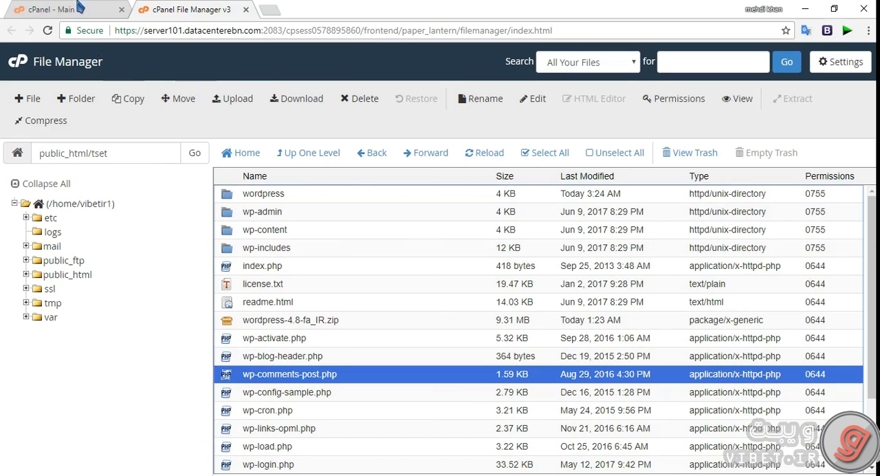
Switch to the cPanel main page and open the MySQL Database Wizard
{"action": "left_click", "coordinate": [51, 10]}
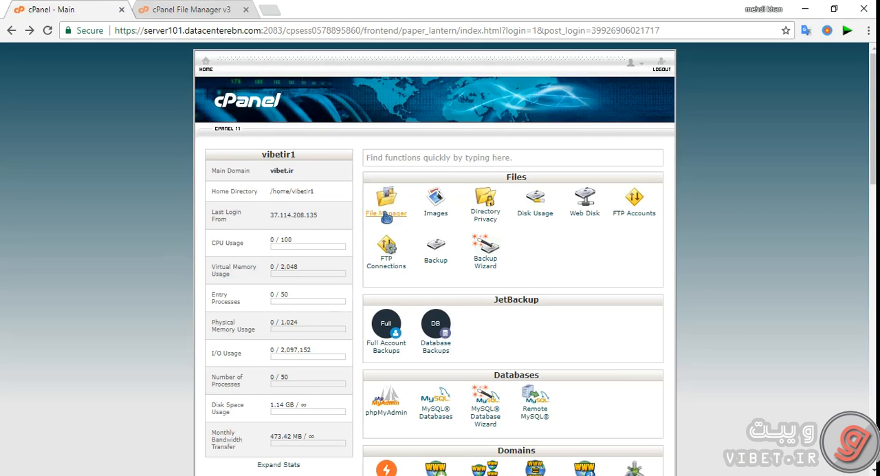
{"action": "scroll", "coordinate": [398, 214], "scroll_direction": "down", "scroll_amount": 1}
{"action": "scroll", "coordinate": [421, 248], "scroll_direction": "up", "scroll_amount": 1}
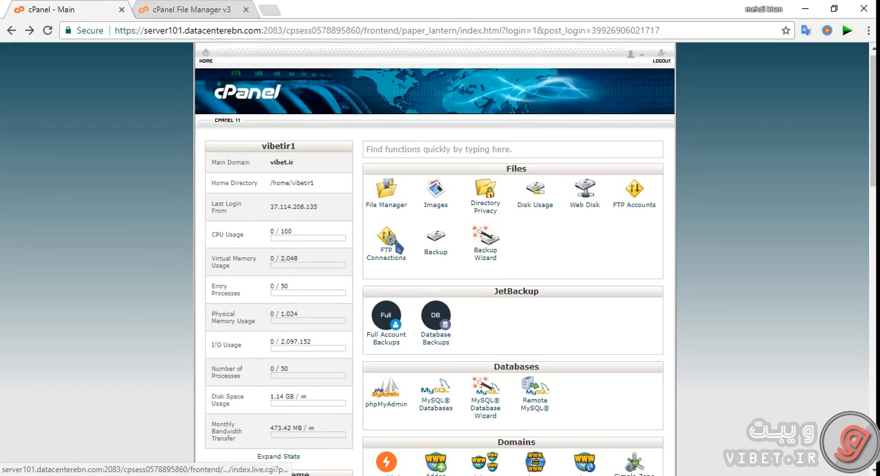
{"action": "scroll", "coordinate": [455, 276], "scroll_direction": "down", "scroll_amount": 3}
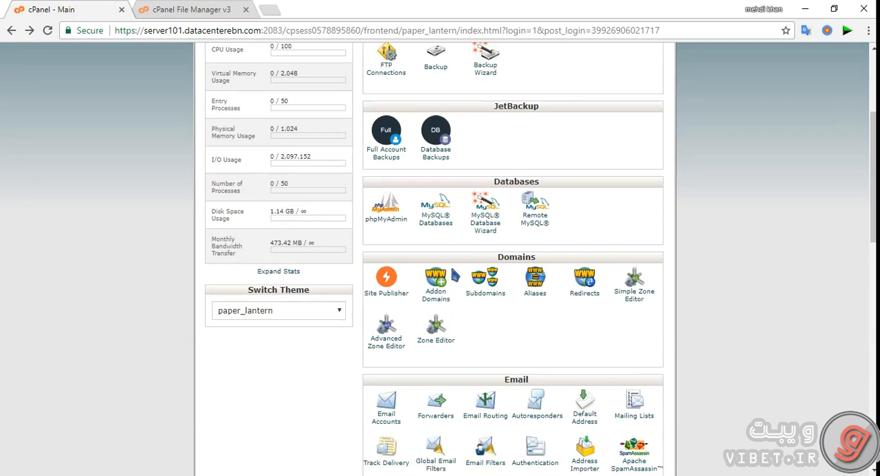
{"action": "left_click", "coordinate": [484, 230]}
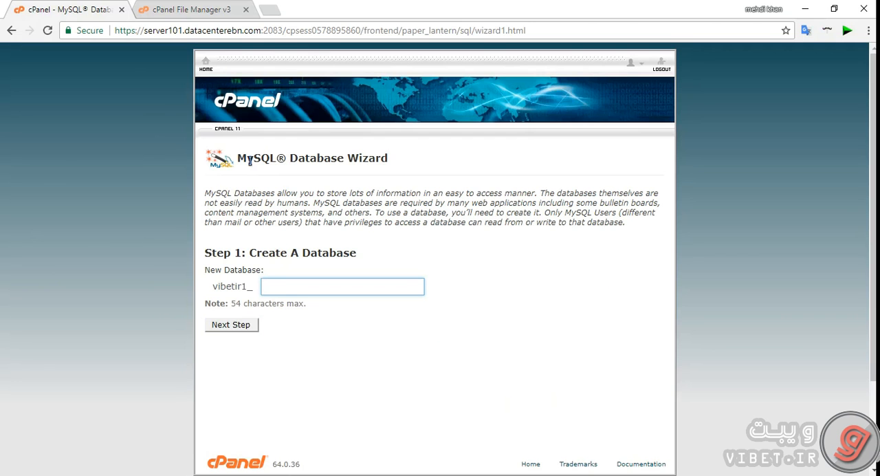
{"action": "left_click_drag", "start_coordinate": [260, 159], "coordinate": [330, 159]}
{"action": "scroll", "coordinate": [278, 210], "scroll_direction": "down", "scroll_amount": 1}
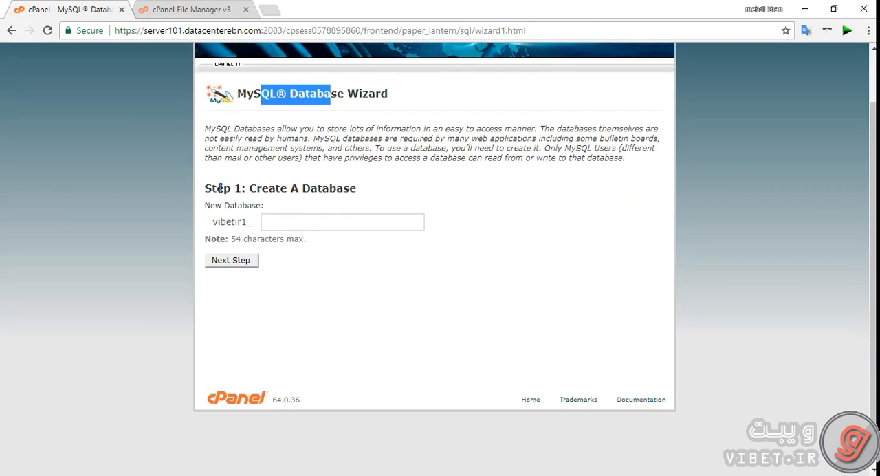
{"action": "left_click_drag", "start_coordinate": [221, 188], "coordinate": [279, 191]}
{"action": "left_click", "coordinate": [362, 179]}
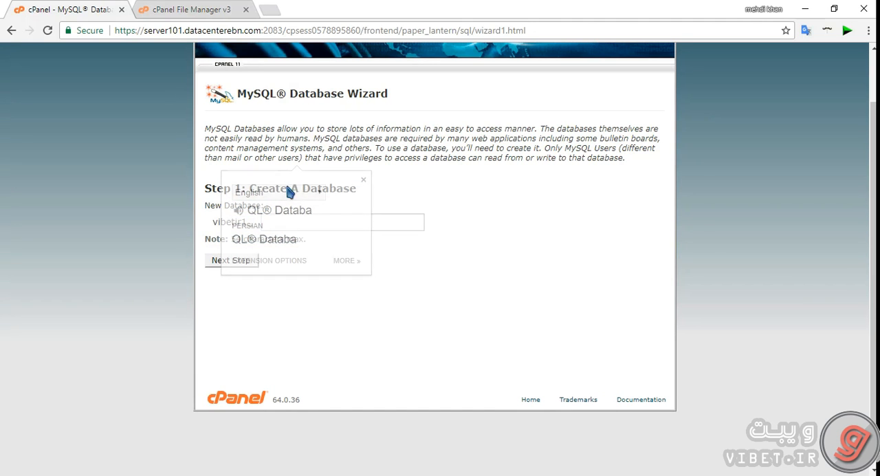
Create a new database with the name tset1 after the account prefix and continue to the wizard's user creation step
{"action": "left_click", "coordinate": [323, 221]}
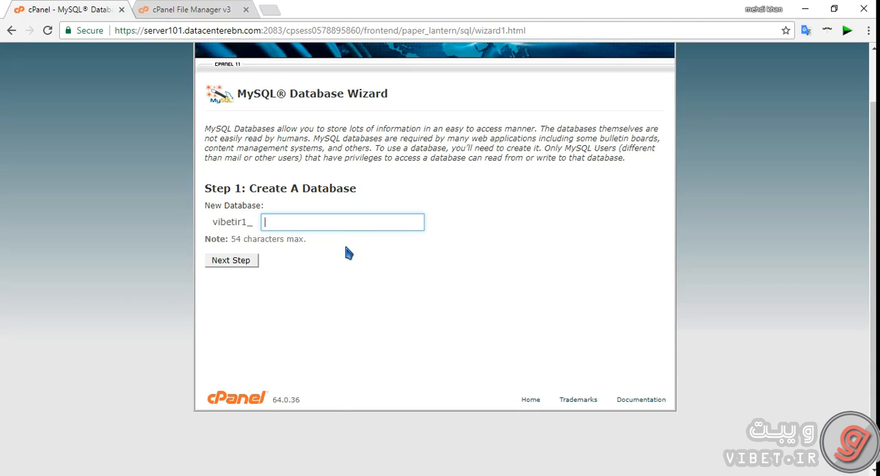
{"action": "type", "text": "فثسف"}
{"action": "key", "text": "ctrl+a"}
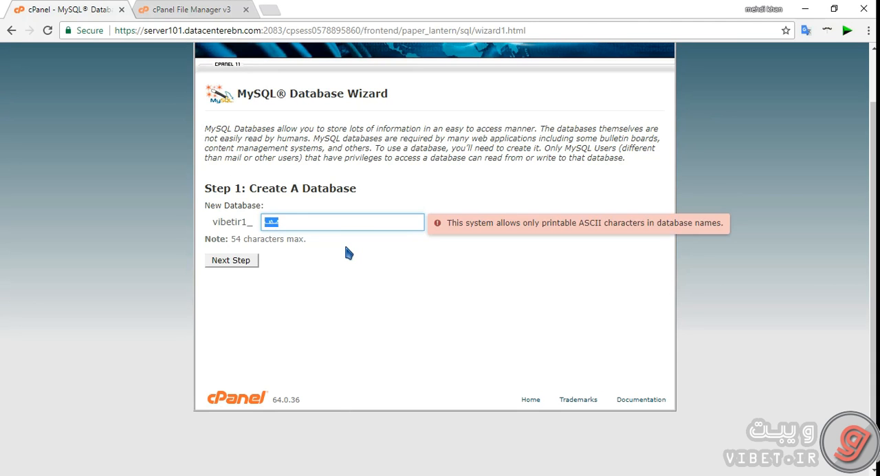
{"action": "type", "text": "tset1"}
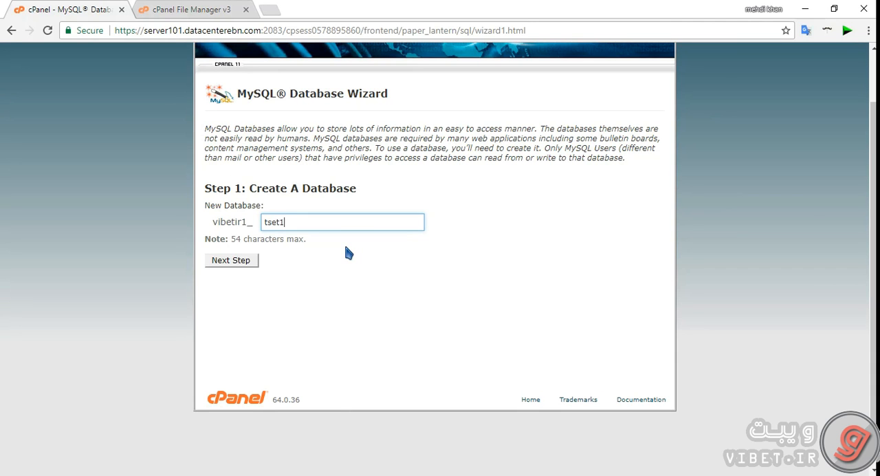
{"action": "left_click", "coordinate": [248, 262]}
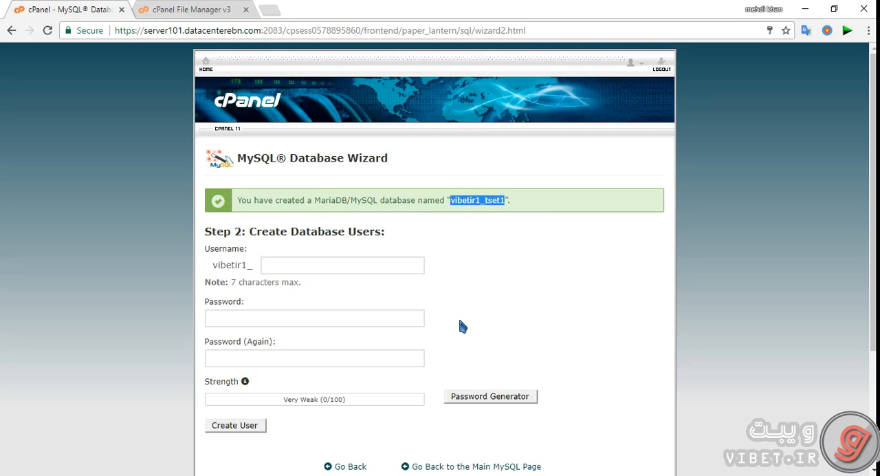
Paste the new database's full name over the contents of the other open window and return to the database wizard
{"action": "key", "text": "alt+Tab"}
{"action": "key", "text": "ctrl+a"}
{"action": "type", "text": "vibetir1_tset1"}
{"action": "left_click_drag", "start_coordinate": [206, 91], "coordinate": [243, 80]}
{"action": "left_click", "coordinate": [262, 51]}
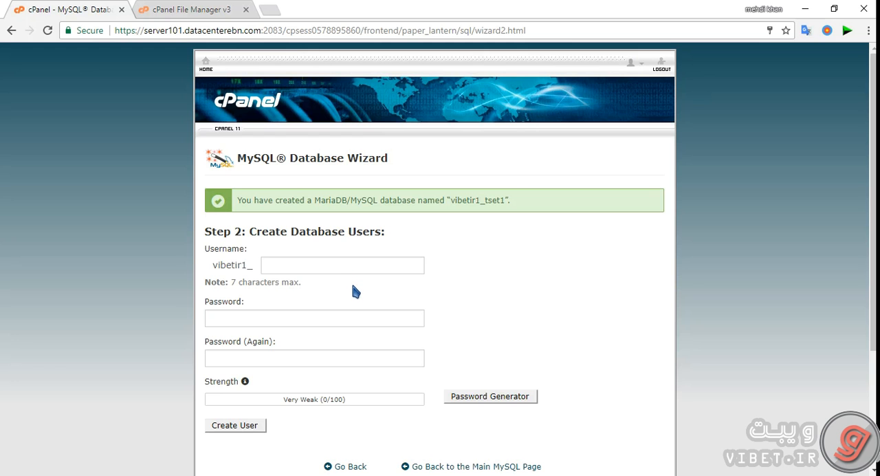
Enter user1 after the account prefix as the new database user's name
{"action": "scroll", "coordinate": [337, 258], "scroll_direction": "down", "scroll_amount": 1}
{"action": "left_click", "coordinate": [277, 202]}
{"action": "left_click_drag", "start_coordinate": [265, 170], "coordinate": [354, 169]}
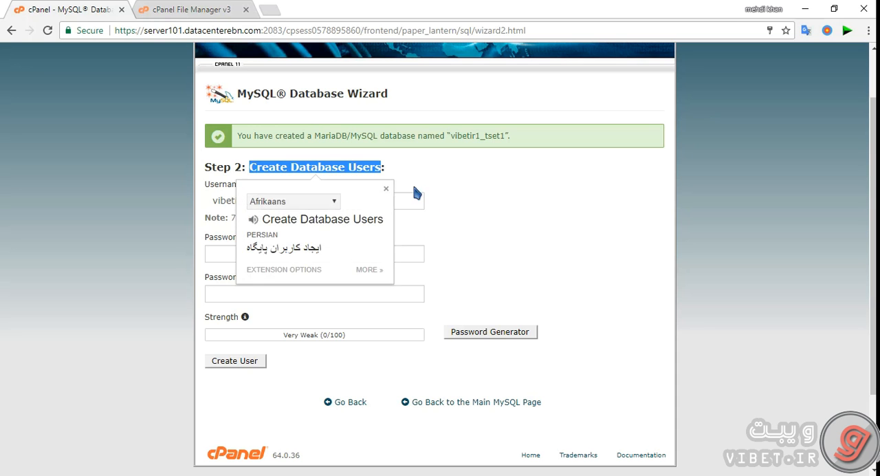
{"action": "left_click", "coordinate": [383, 184]}
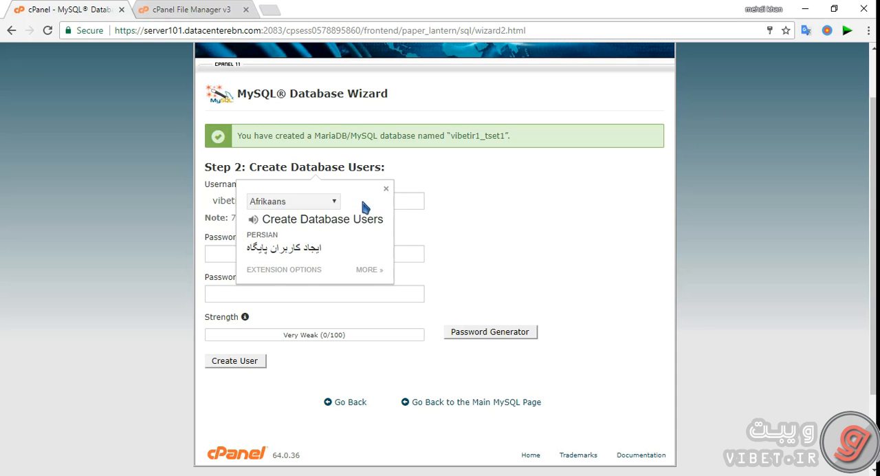
{"action": "left_click", "coordinate": [386, 189]}
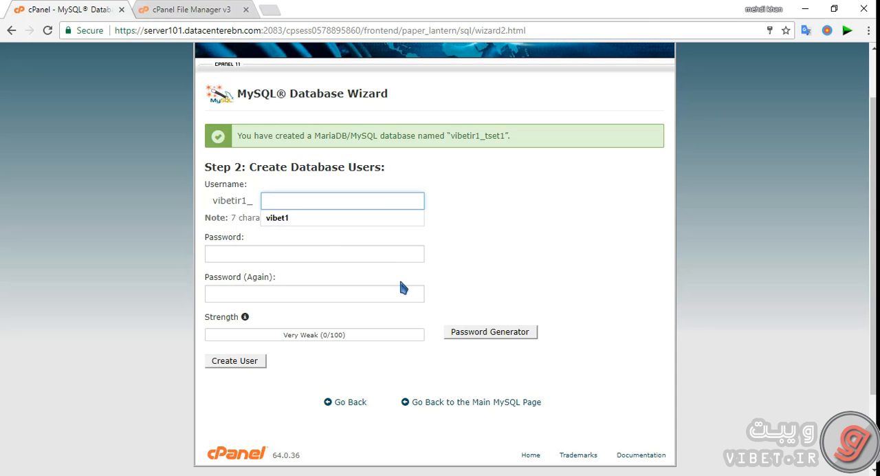
{"action": "type", "text": "user"}
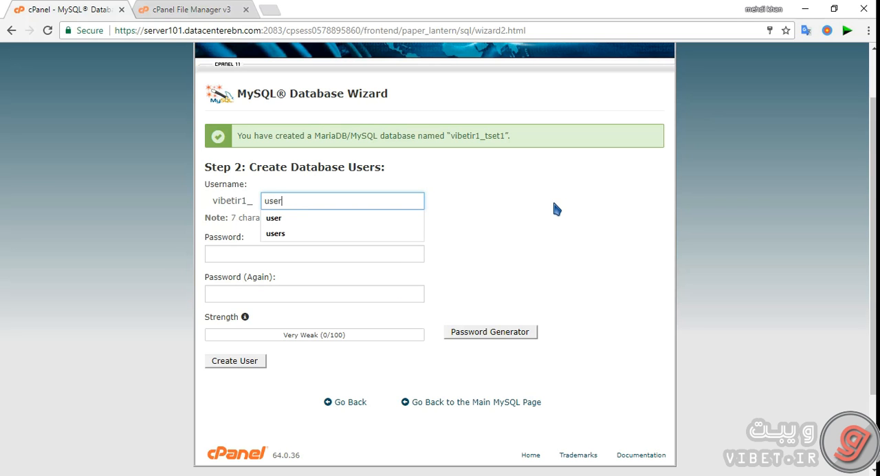
{"action": "type", "text": "1"}
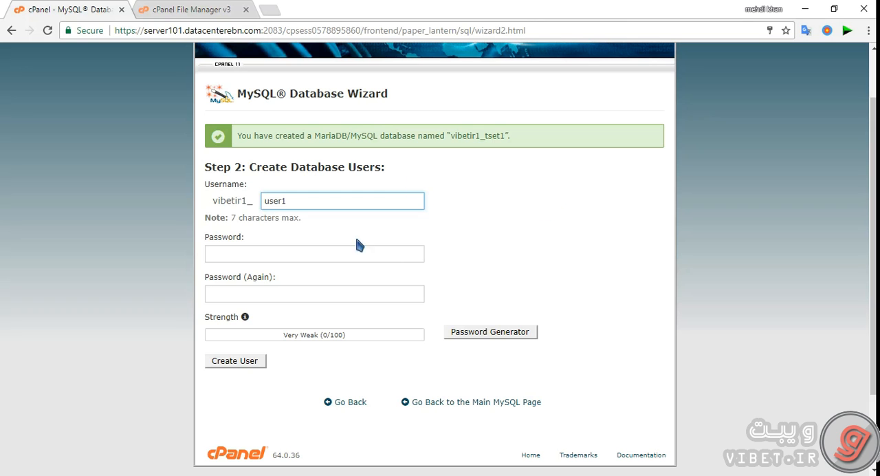
{"action": "left_click", "coordinate": [321, 257]}
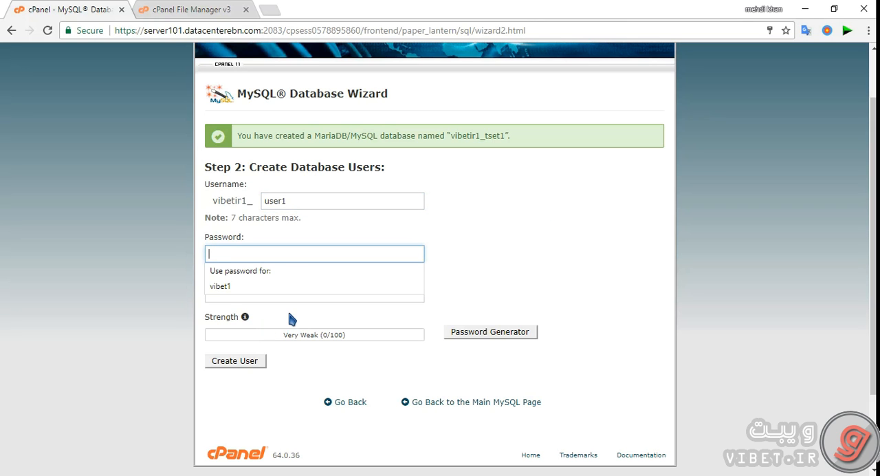
{"action": "left_click", "coordinate": [494, 333]}
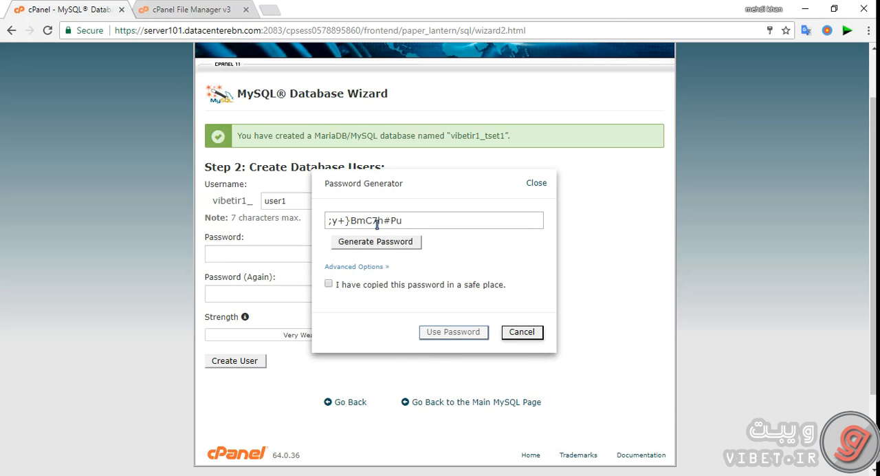
{"action": "triple_click", "coordinate": [488, 191]}
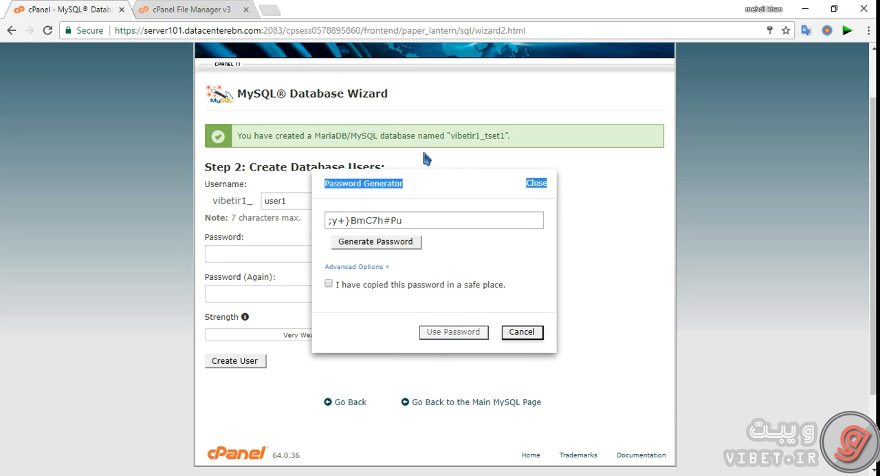
{"action": "left_click", "coordinate": [517, 335]}
Generate a new random password for the database user, mark it as copied to a safe place and use it in both password fields
{"action": "left_click", "coordinate": [504, 333]}
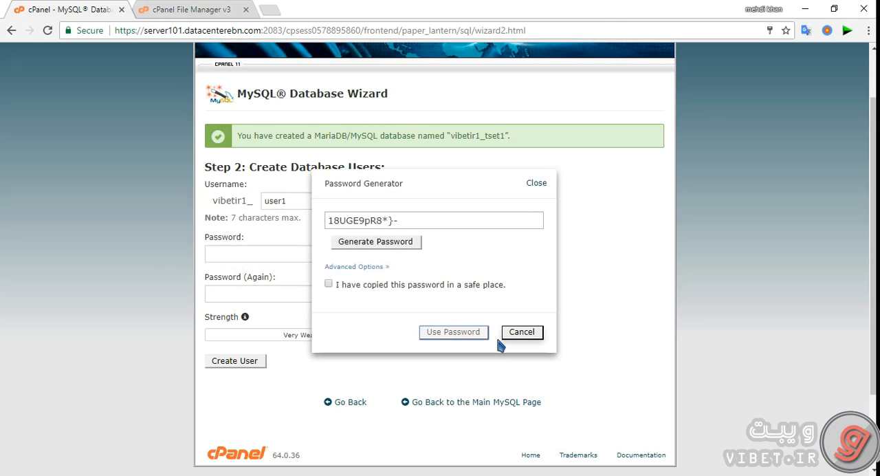
{"action": "left_click_drag", "start_coordinate": [328, 221], "coordinate": [396, 222]}
{"action": "left_click", "coordinate": [394, 222]}
{"action": "left_click", "coordinate": [361, 243]}
{"action": "left_click", "coordinate": [358, 241]}
{"action": "left_click", "coordinate": [362, 242]}
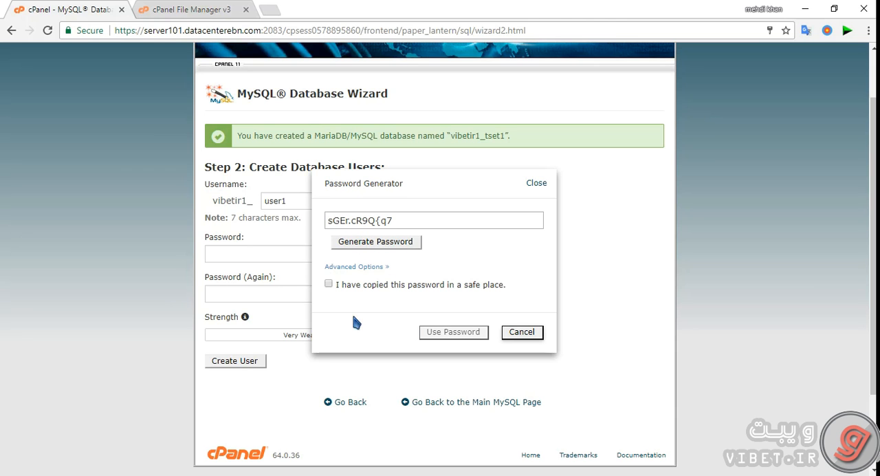
{"action": "left_click", "coordinate": [328, 284]}
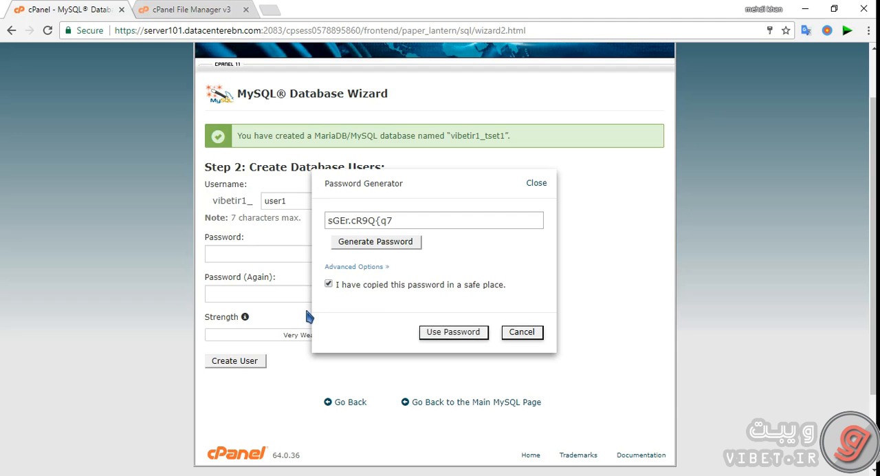
{"action": "triple_click", "coordinate": [357, 221]}
{"action": "key", "text": "ctrl+c"}
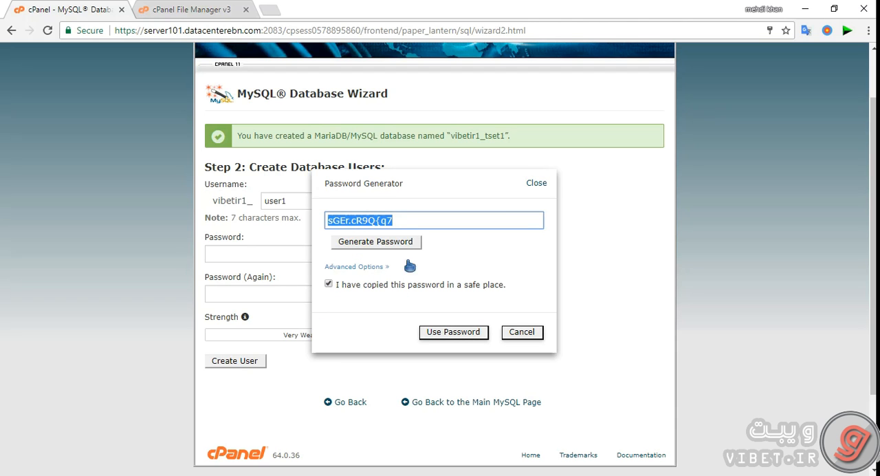
{"action": "left_click", "coordinate": [450, 332]}
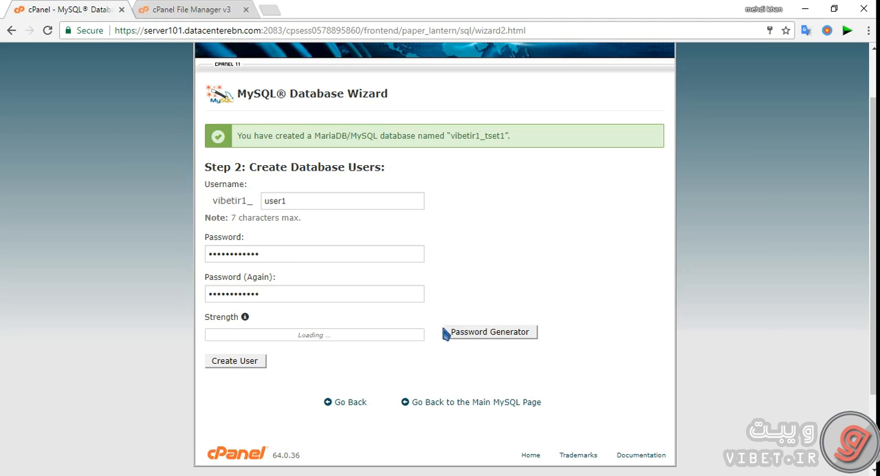
Switch to Notepad, paste the generated database password below the database name and return to the database wizard
{"action": "key", "text": "alt+Tab"}
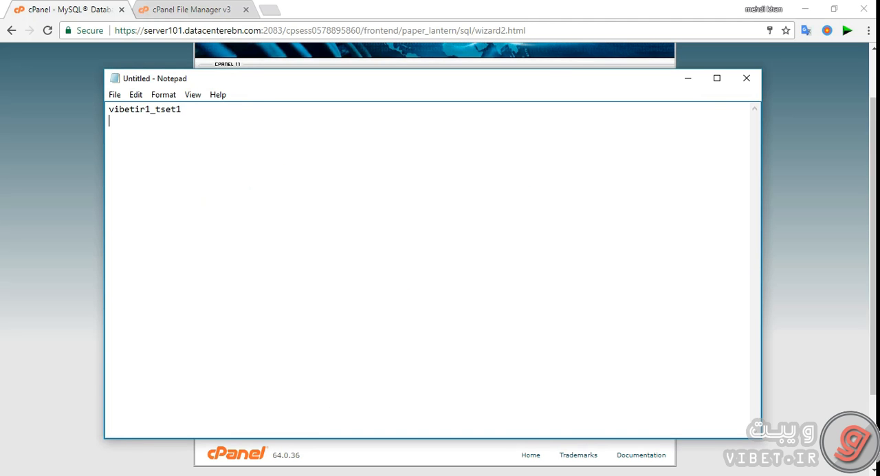
{"action": "key", "text": "ctrl+v"}
{"action": "left_click", "coordinate": [61, 8]}
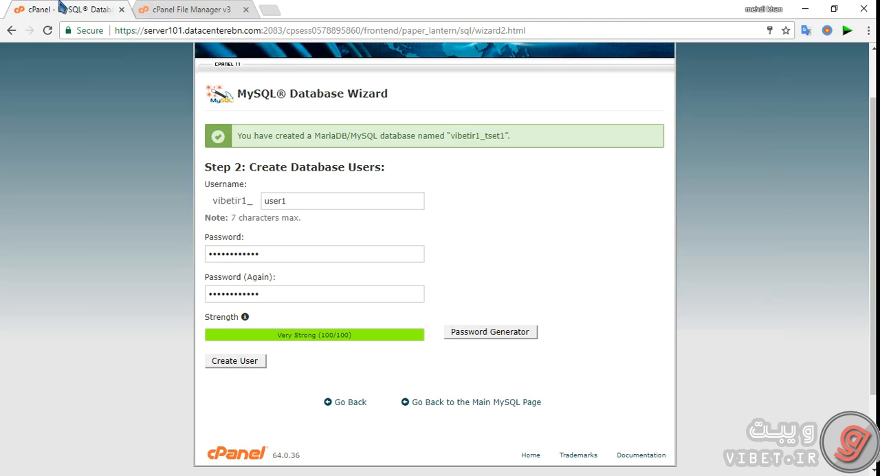
Create the database user and paste its full name into the Notepad notes above the password, returning to the wizard
{"action": "left_click", "coordinate": [249, 365]}
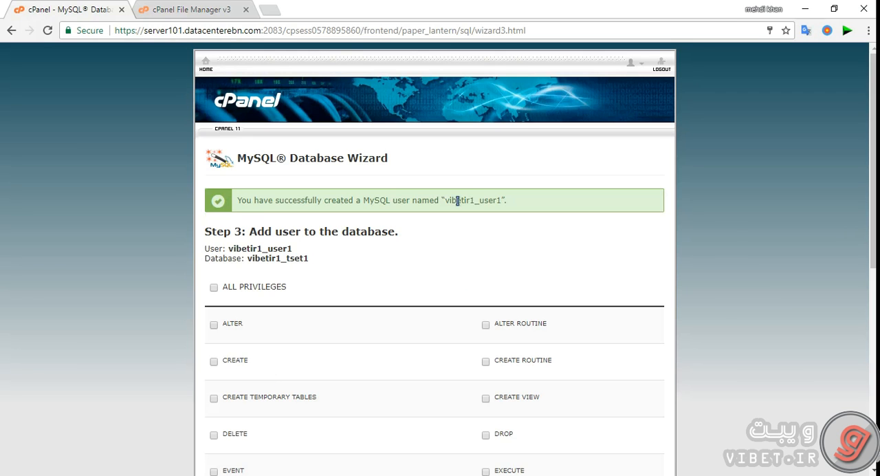
{"action": "double_click", "coordinate": [478, 204]}
{"action": "key", "text": "ctrl+c"}
{"action": "key", "text": "alt+Tab"}
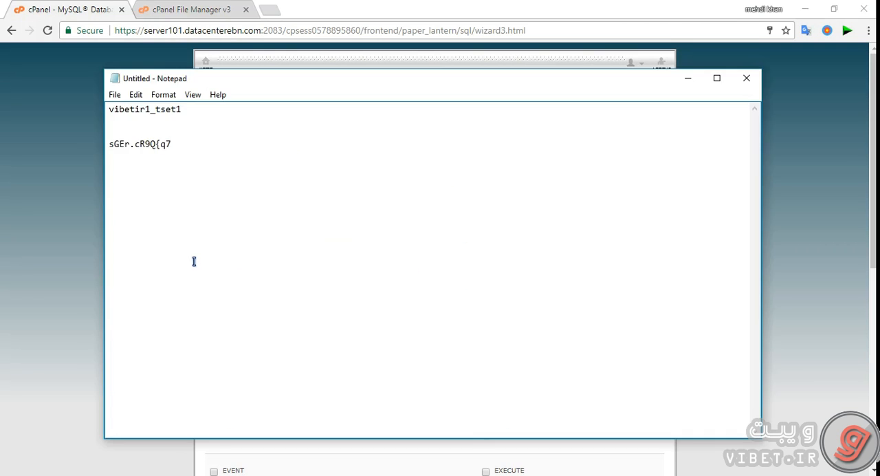
{"action": "key", "text": "ctrl+v"}
{"action": "left_click", "coordinate": [96, 16]}
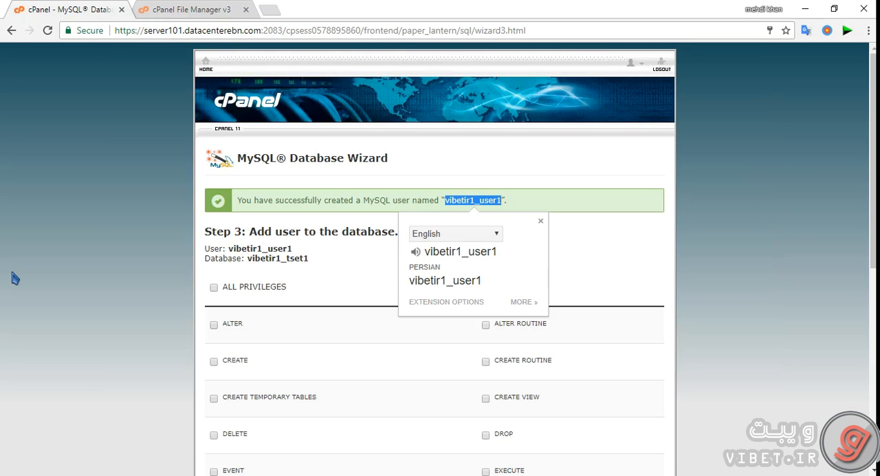
{"action": "left_click", "coordinate": [339, 291]}
Grant the new user all privileges on the tset1 database and complete the wizard
{"action": "scroll", "coordinate": [377, 273], "scroll_direction": "down", "scroll_amount": 3}
{"action": "scroll", "coordinate": [378, 273], "scroll_direction": "up", "scroll_amount": 2}
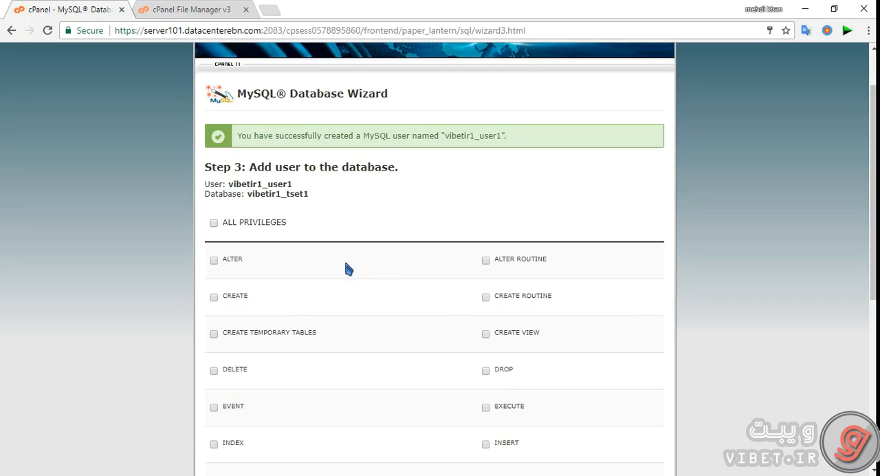
{"action": "left_click", "coordinate": [245, 225]}
{"action": "scroll", "coordinate": [251, 229], "scroll_direction": "down", "scroll_amount": 4}
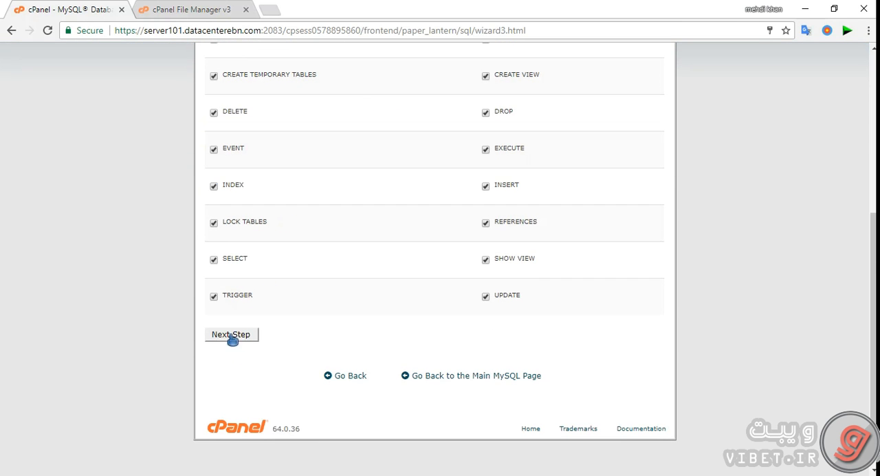
{"action": "left_click", "coordinate": [219, 338]}
{"action": "scroll", "coordinate": [263, 349], "scroll_direction": "up", "scroll_amount": 2}
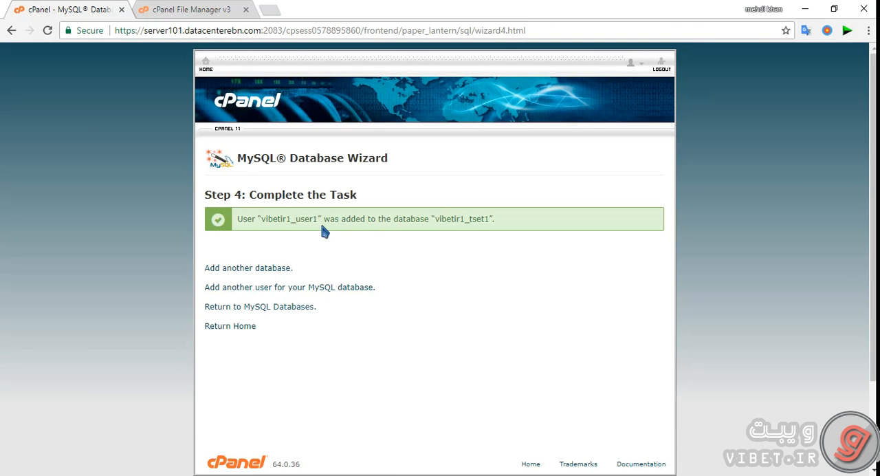
{"action": "scroll", "coordinate": [264, 280], "scroll_direction": "down", "scroll_amount": 1}
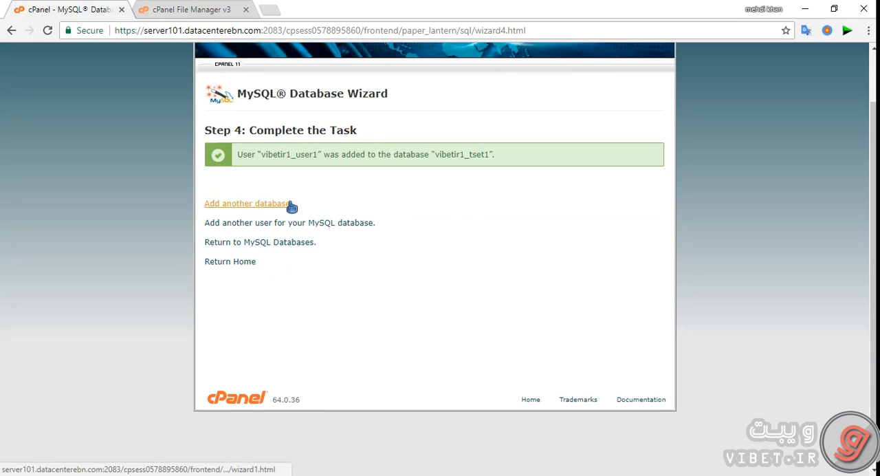
Try to open the site address test.vibet.ir in a new browser tab
{"action": "left_click", "coordinate": [278, 12]}
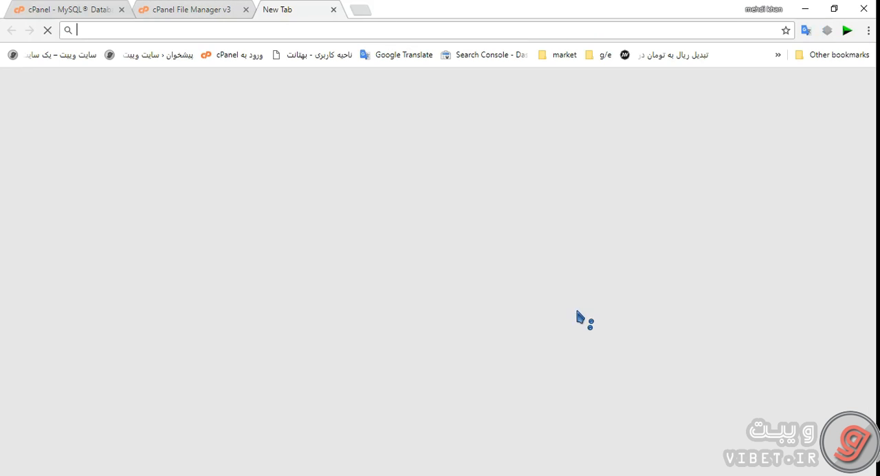
{"action": "type", "text": "tse"}
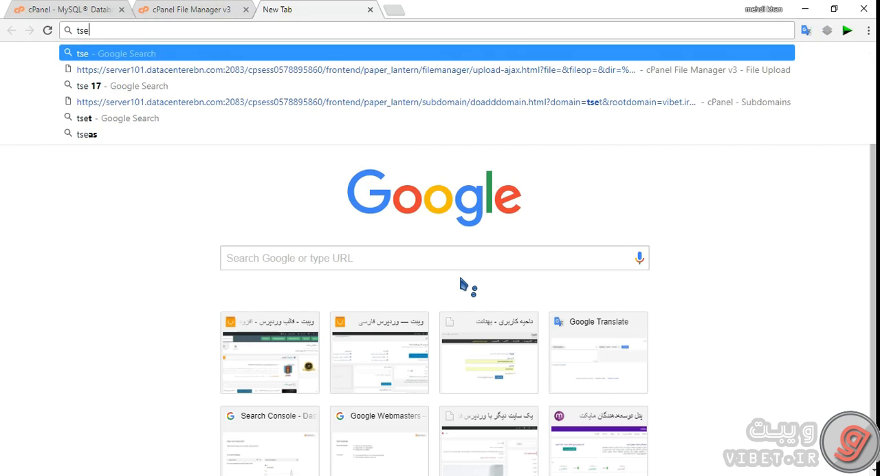
{"action": "key", "text": "BackSpace"}
{"action": "key", "text": "BackSpace"}
{"action": "key", "text": "BackSpace"}
{"action": "type", "text": "t"}
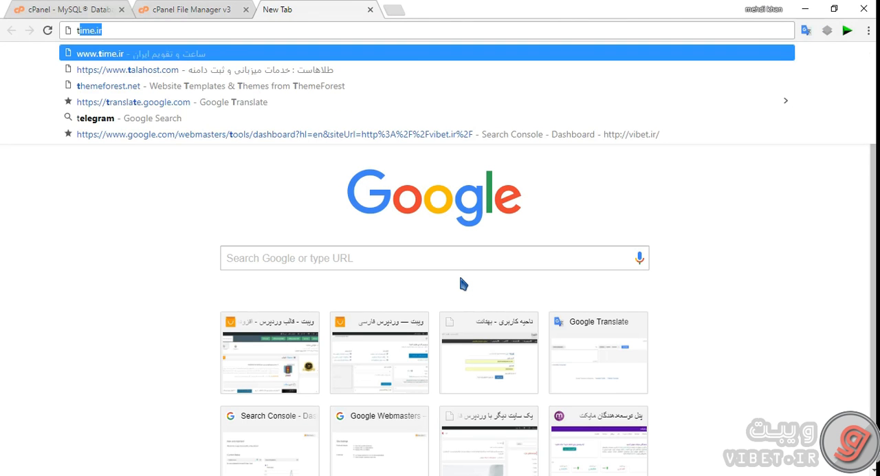
{"action": "type", "text": "est"}
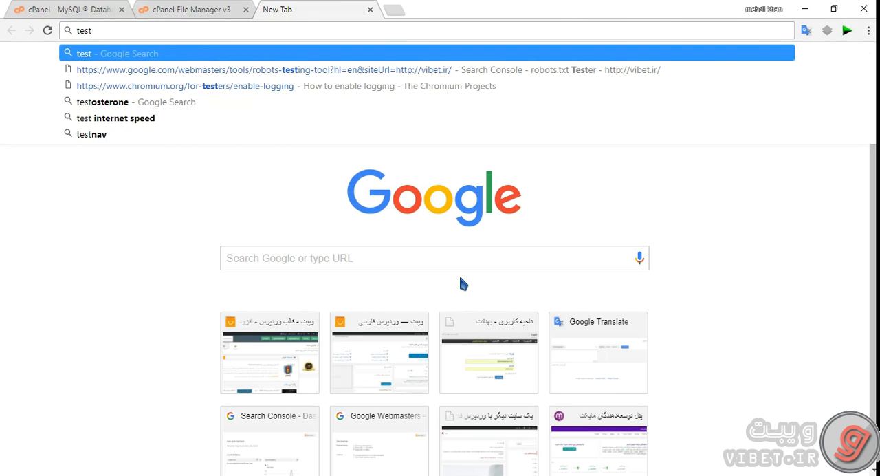
{"action": "type", "text": ".vibet.ir"}
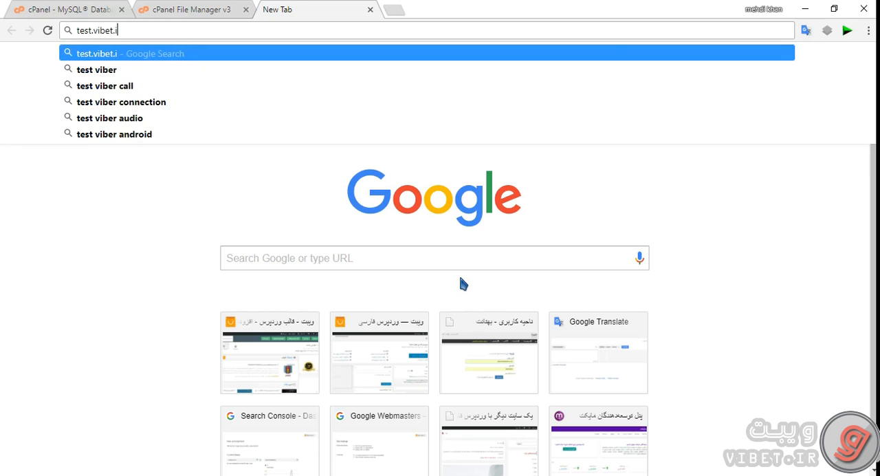
{"action": "key", "text": "Return"}
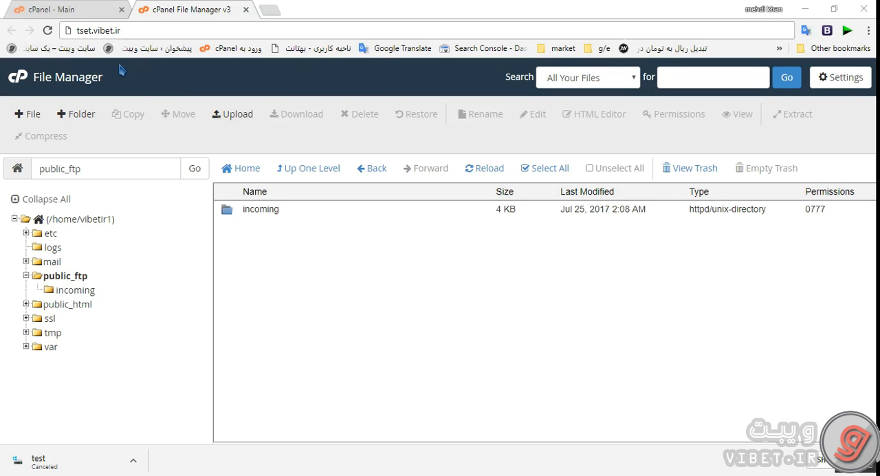
Load tset.vibet.ir and start the WordPress setup, proceeding to the database connection form
{"action": "double_click", "coordinate": [91, 30]}
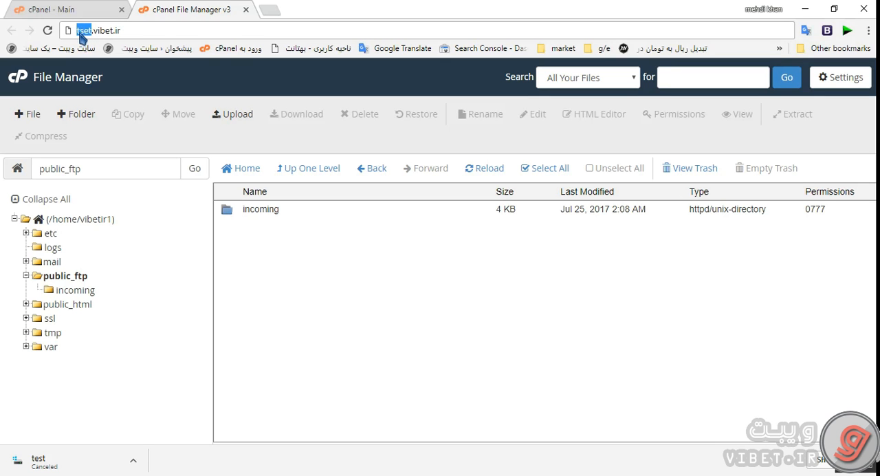
{"action": "left_click", "coordinate": [87, 30]}
{"action": "key", "text": "Return"}
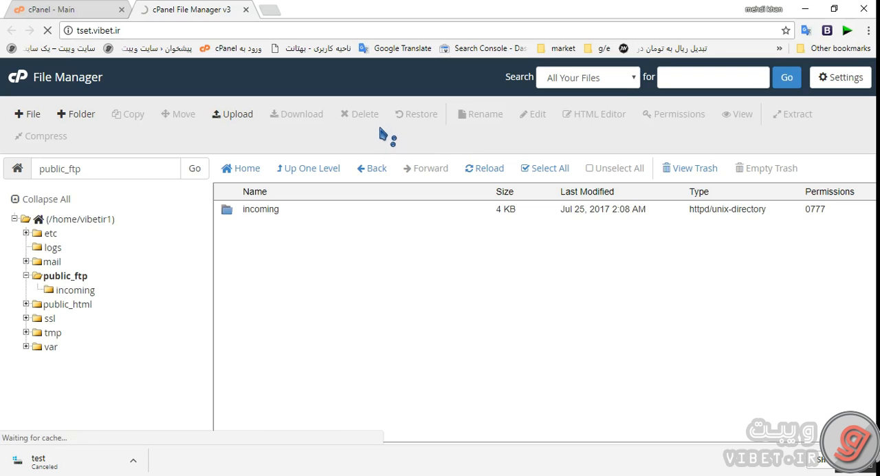
{"action": "scroll", "coordinate": [555, 177], "scroll_direction": "down", "scroll_amount": 1}
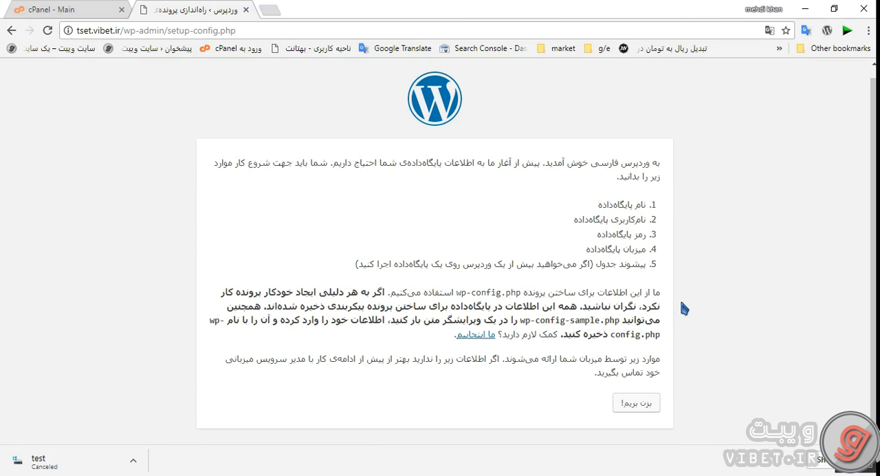
{"action": "left_click", "coordinate": [643, 403]}
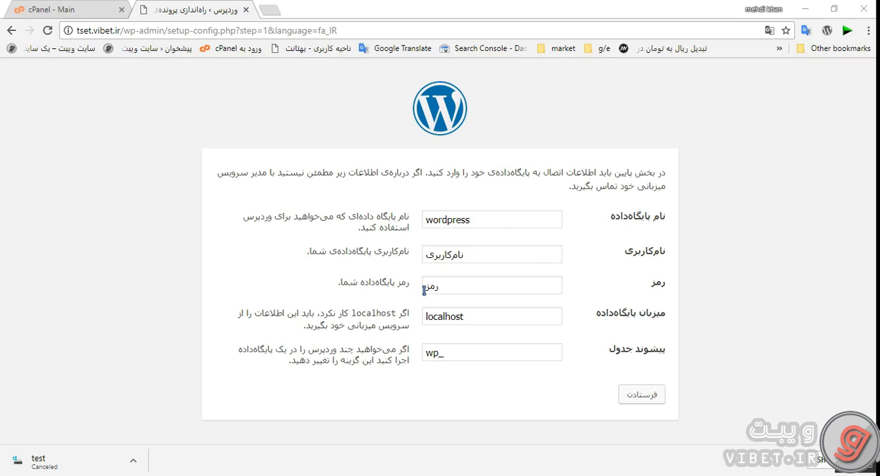
Copy the database user's full name from the Notepad notes into the setup form's username field
{"action": "left_click", "coordinate": [191, 474]}
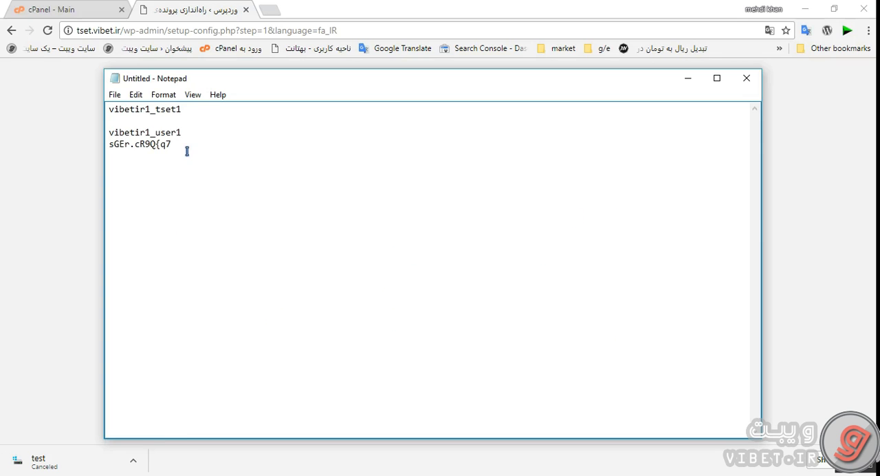
{"action": "left_click_drag", "start_coordinate": [186, 130], "coordinate": [97, 132]}
{"action": "key", "text": "ctrl+c"}
{"action": "key", "text": "alt+Tab"}
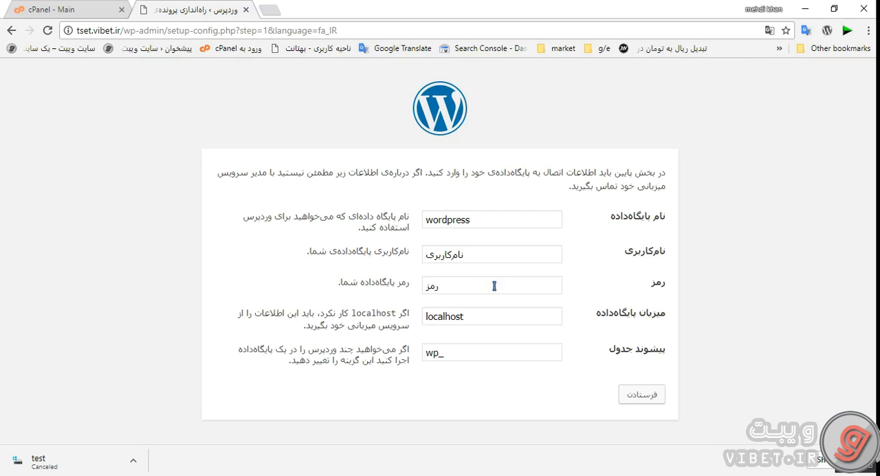
{"action": "left_click", "coordinate": [483, 255]}
{"action": "key", "text": "ctrl+v"}
Copy the database's full name from the Notepad notes and replace wordpress with it as the setup form's database name
{"action": "key", "text": "alt+Tab"}
{"action": "double_click", "coordinate": [192, 112]}
{"action": "key", "text": "ctrl+c"}
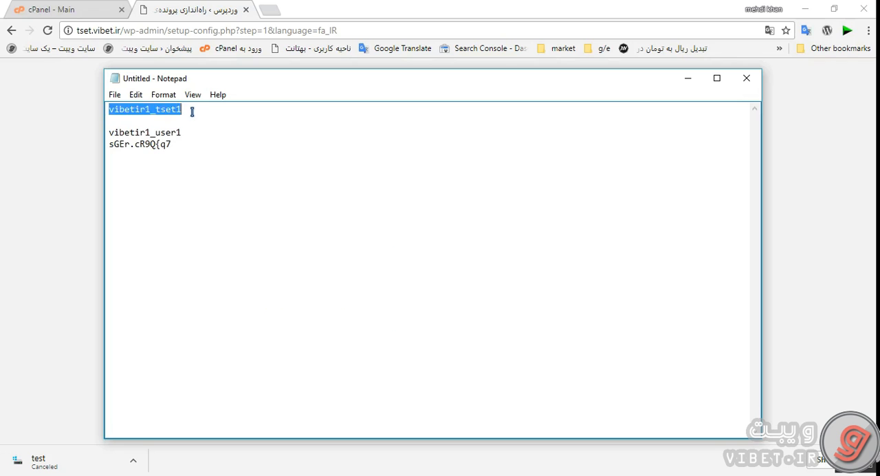
{"action": "left_click", "coordinate": [170, 7]}
{"action": "double_click", "coordinate": [445, 219]}
{"action": "key", "text": "ctrl+v"}
Copy the database user's password from the Notepad notes into the setup form's password field
{"action": "key", "text": "alt+Tab"}
{"action": "left_click", "coordinate": [194, 147]}
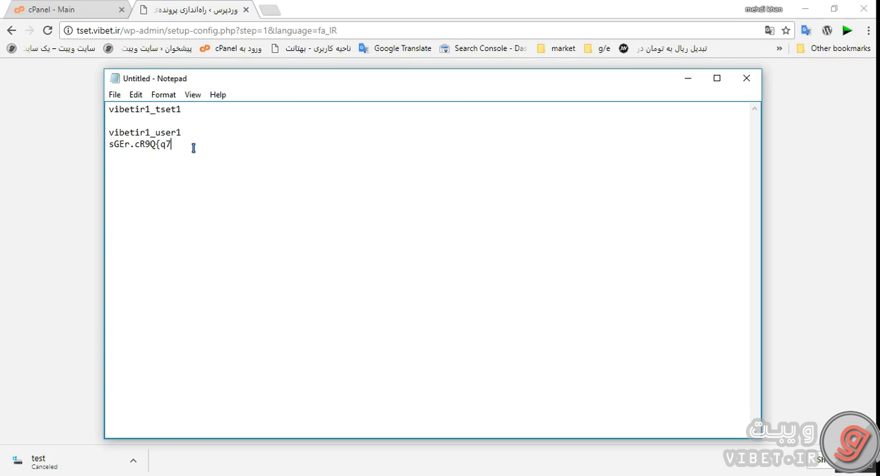
{"action": "left_click_drag", "start_coordinate": [188, 146], "coordinate": [86, 144]}
{"action": "key", "text": "ctrl+c"}
{"action": "key", "text": "alt+Tab"}
{"action": "left_click", "coordinate": [456, 282]}
{"action": "key", "text": "ctrl+v"}
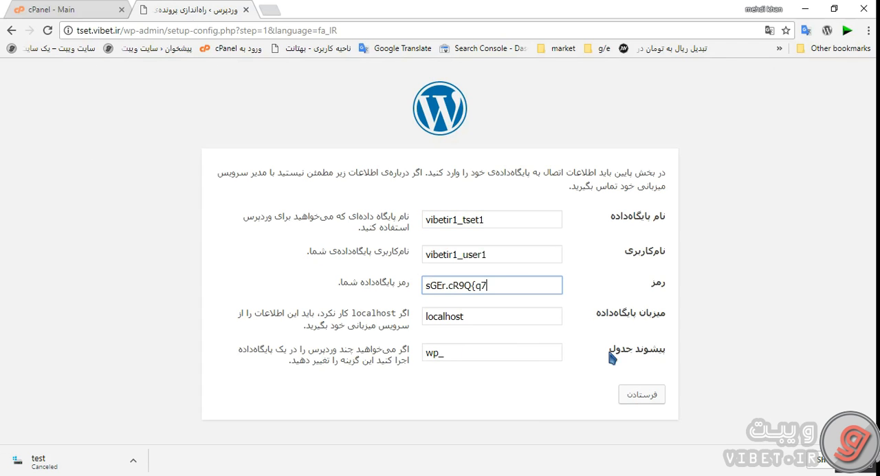
Submit the database connection details and run the WordPress installation
{"action": "left_click", "coordinate": [631, 394]}
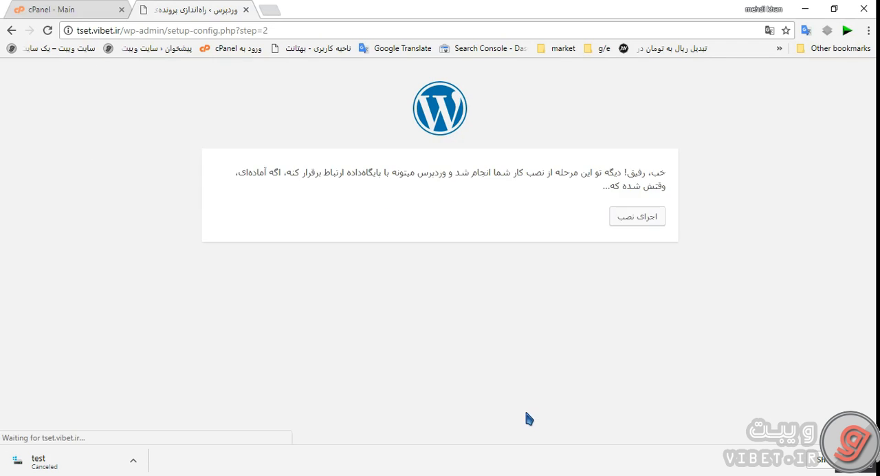
{"action": "left_click_drag", "start_coordinate": [662, 173], "coordinate": [624, 174]}
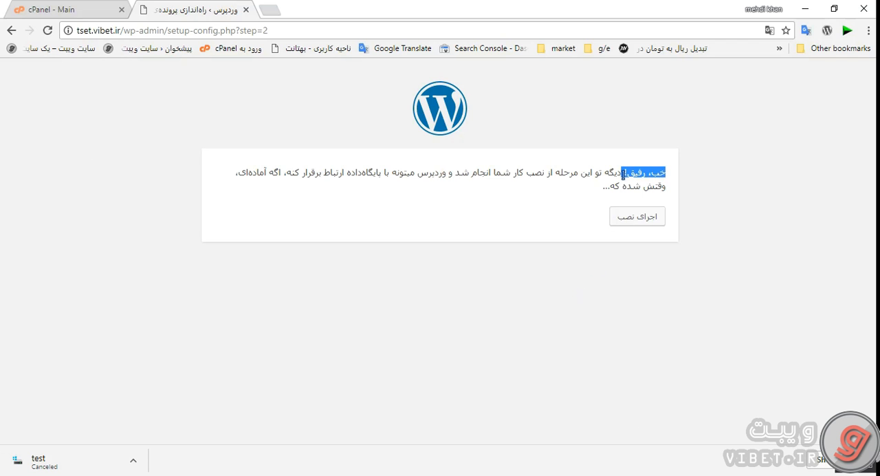
{"action": "left_click", "coordinate": [515, 174]}
{"action": "left_click", "coordinate": [623, 222]}
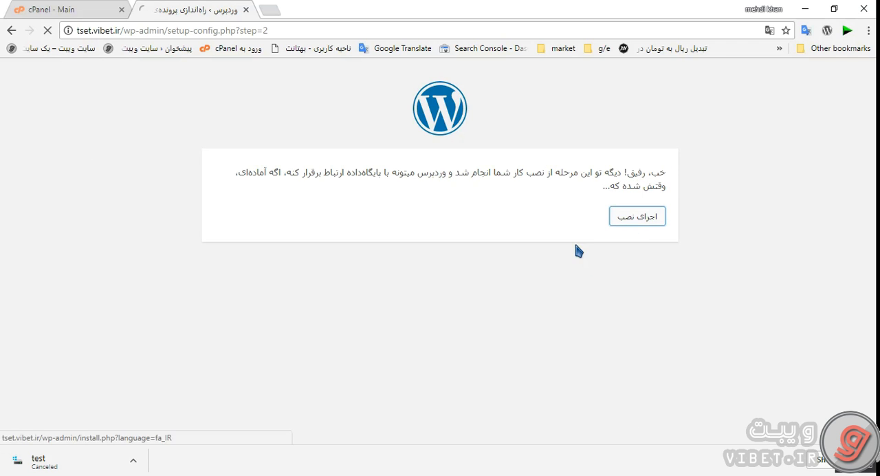
Set the site title to سایت ویبت and the administrator username to admin
{"action": "scroll", "coordinate": [563, 291], "scroll_direction": "down", "scroll_amount": 1}
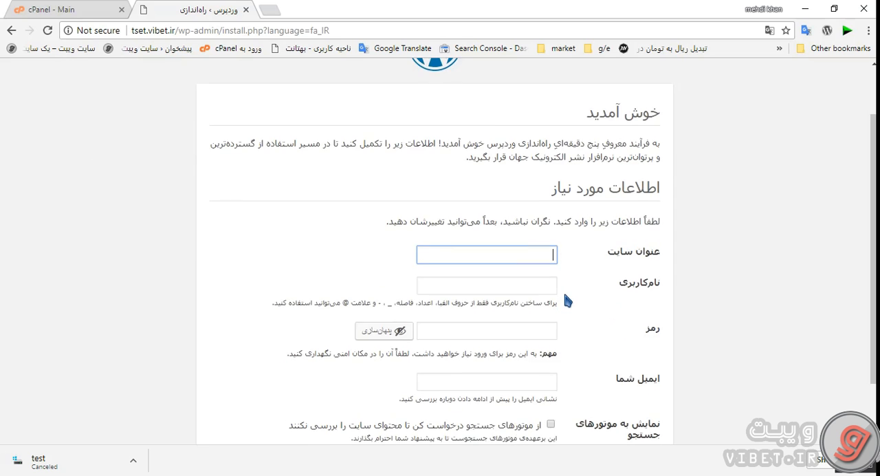
{"action": "scroll", "coordinate": [584, 275], "scroll_direction": "down", "scroll_amount": 1}
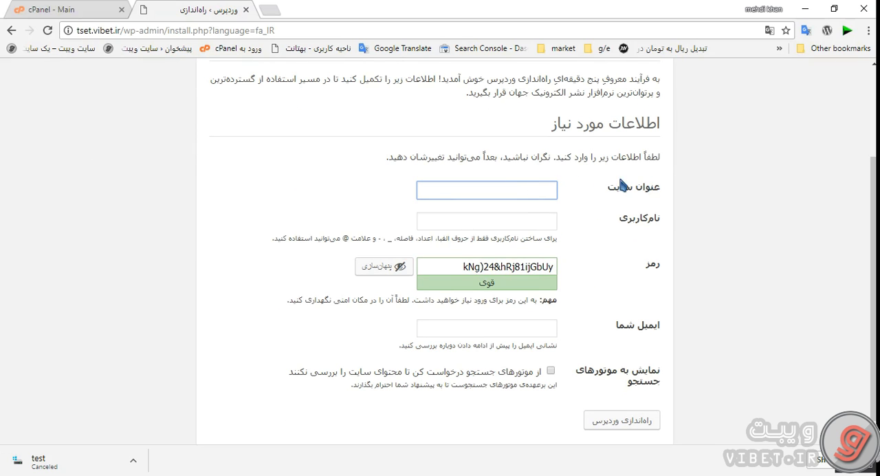
{"action": "type", "text": "سا"}
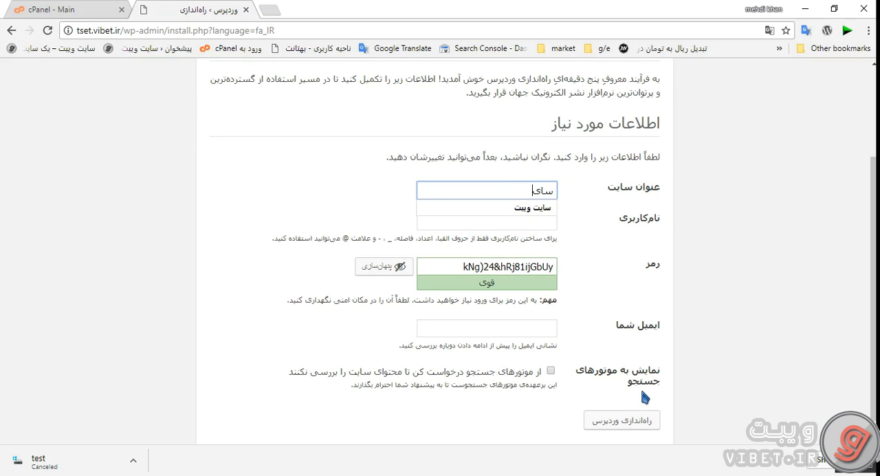
{"action": "type", "text": "ی"}
{"action": "key", "text": "Down"}
{"action": "key", "text": "Return"}
{"action": "key", "text": "Tab"}
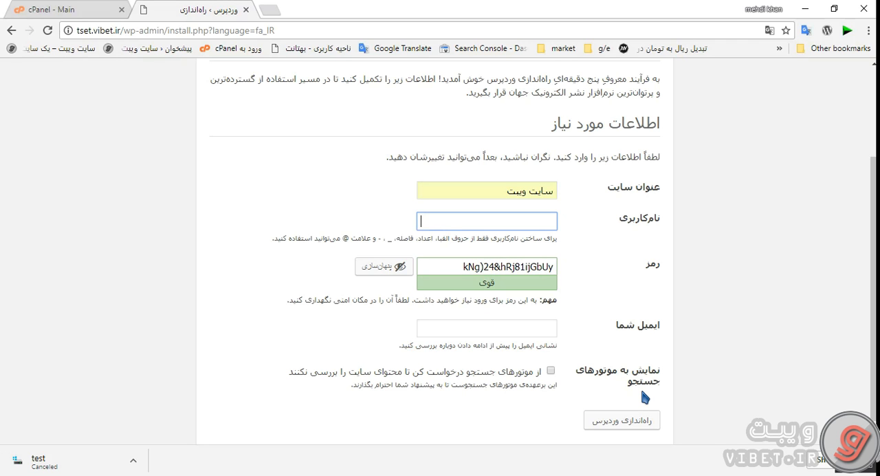
{"action": "type", "text": "admo"}
Replace the generated administrator password with a custom one and confirm the use of a weak password
{"action": "key", "text": "Tab"}
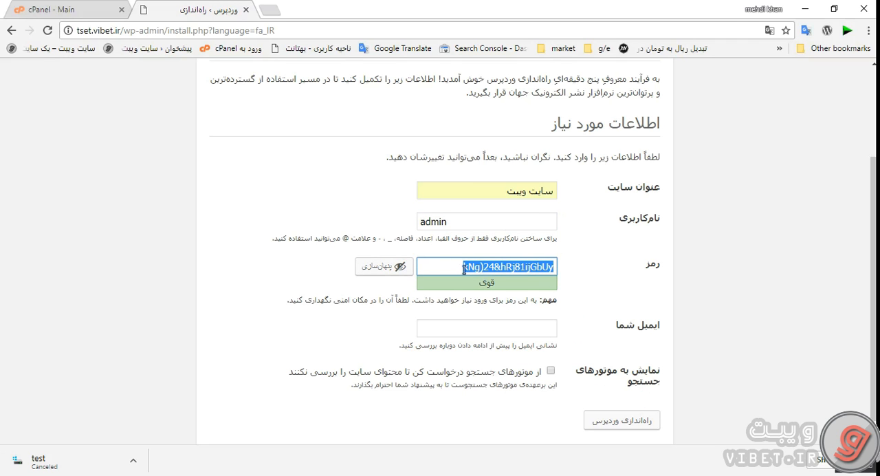
{"action": "type", "text": "123"}
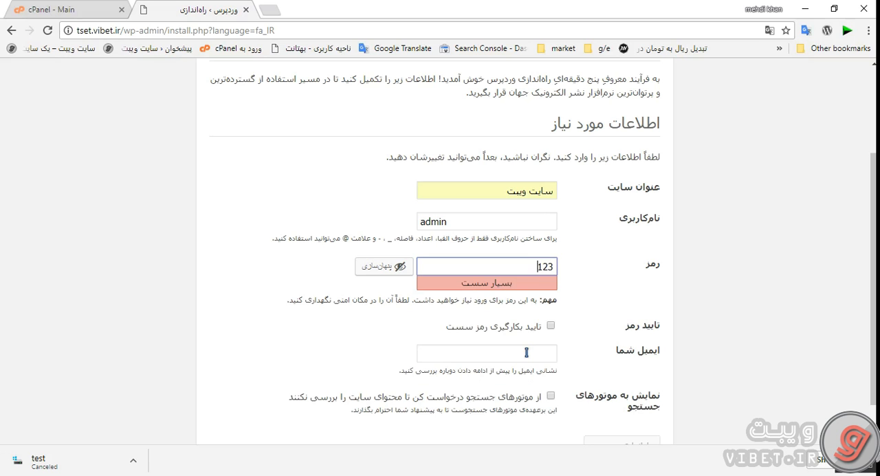
{"action": "type", "text": "456"}
{"action": "left_click", "coordinate": [550, 325]}
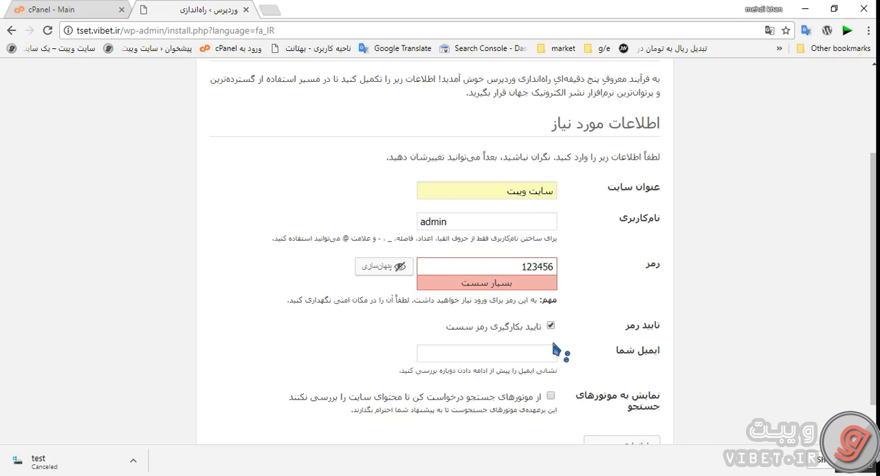
Enter the administrator's e-mail, leave search engine indexing allowed, and launch the WordPress setup
{"action": "left_click", "coordinate": [551, 348]}
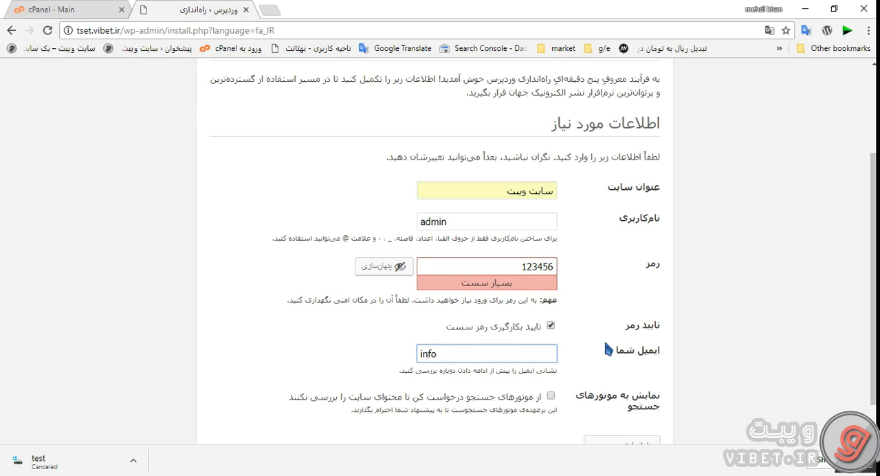
{"action": "scroll", "coordinate": [590, 349], "scroll_direction": "down", "scroll_amount": 1}
{"action": "left_click_drag", "start_coordinate": [341, 380], "coordinate": [557, 359]}
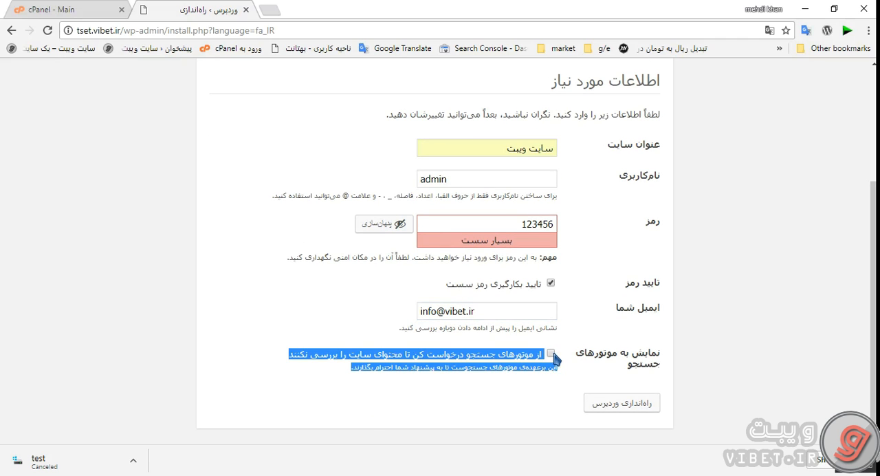
{"action": "left_click", "coordinate": [363, 397]}
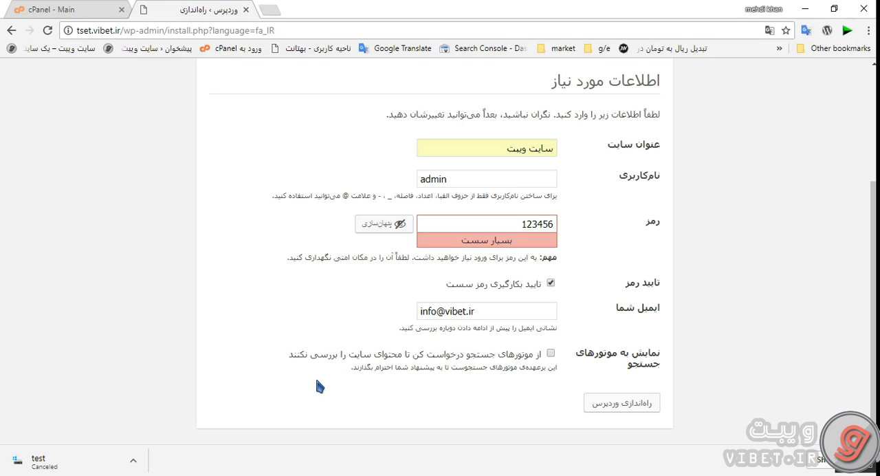
{"action": "left_click", "coordinate": [612, 404]}
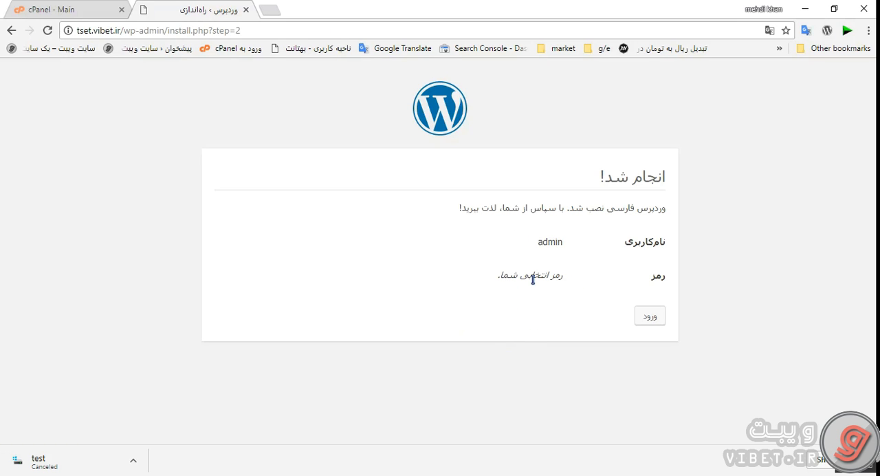
Open the site's login page and log in to the dashboard as admin with the account password
{"action": "left_click", "coordinate": [643, 321]}
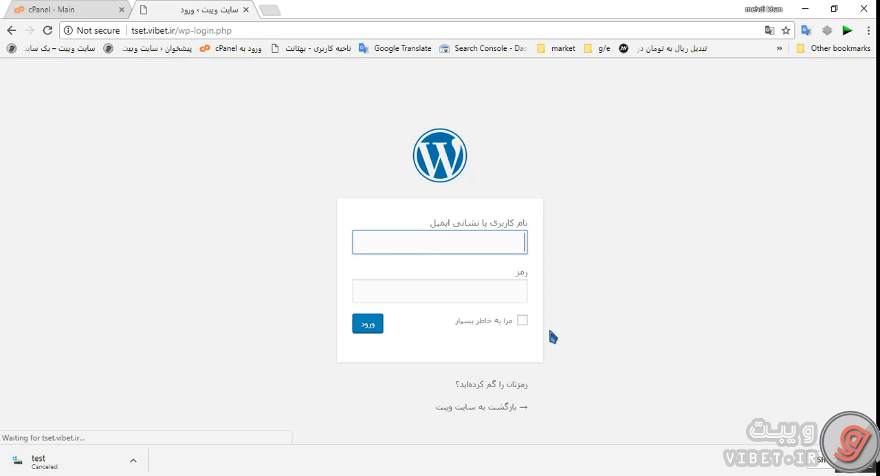
{"action": "left_click", "coordinate": [491, 246]}
{"action": "type", "text": "admin"}
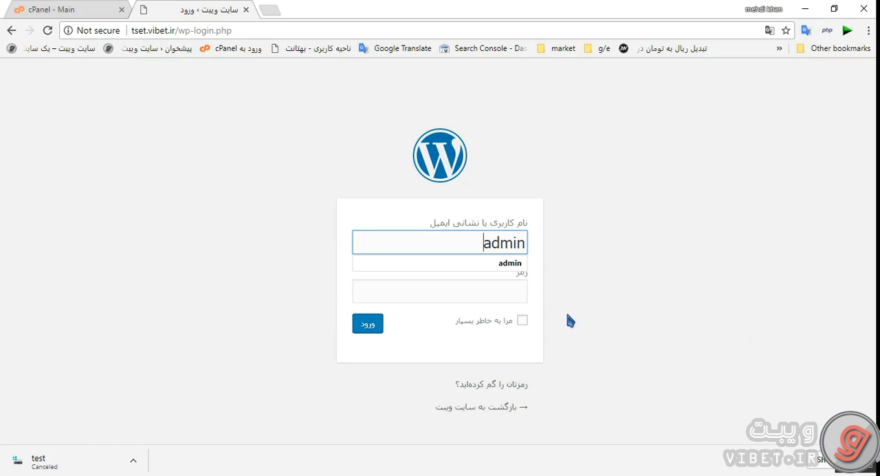
{"action": "left_click", "coordinate": [478, 298]}
{"action": "type", "text": "a"}
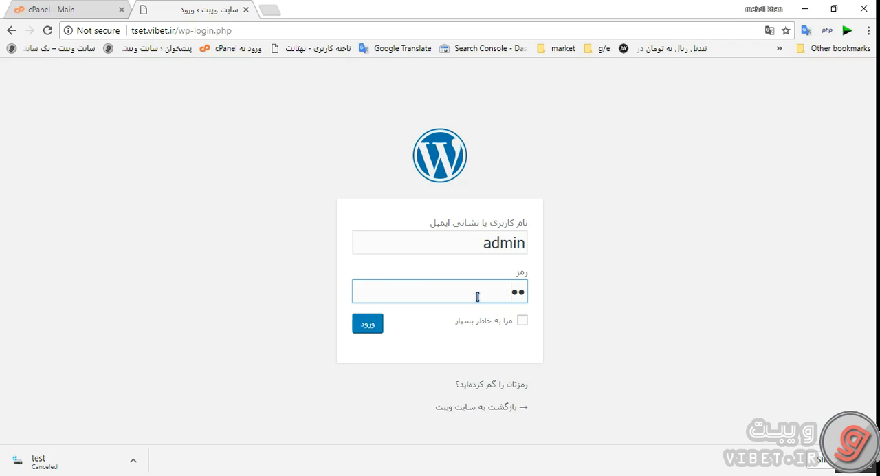
{"action": "key", "text": "BackSpace"}
{"action": "key", "text": "BackSpace"}
{"action": "key", "text": "BackSpace"}
{"action": "key", "text": "BackSpace"}
{"action": "key", "text": "BackSpace"}
{"action": "key", "text": "Return"}
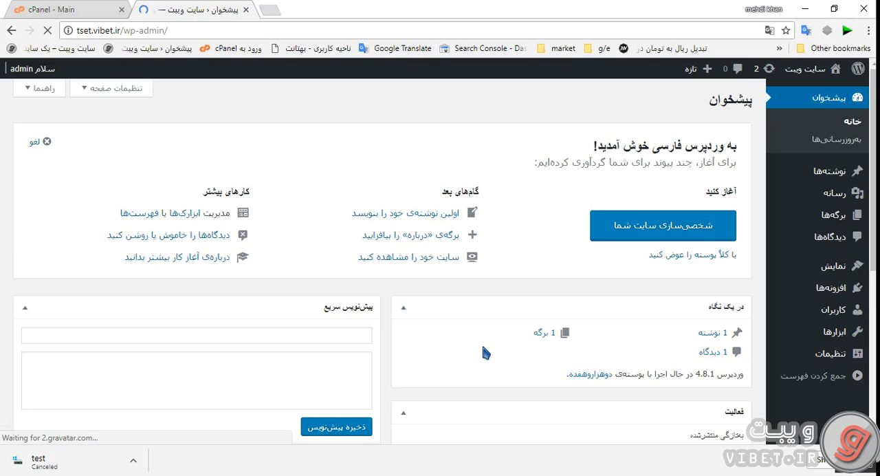
{"action": "left_click", "coordinate": [733, 124]}
{"action": "scroll", "coordinate": [684, 177], "scroll_direction": "down", "scroll_amount": 3}
{"action": "scroll", "coordinate": [685, 180], "scroll_direction": "up", "scroll_amount": 3}
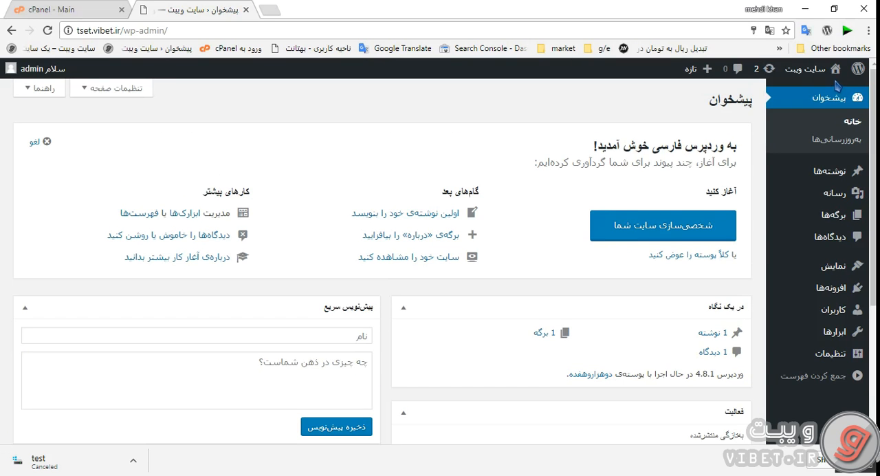